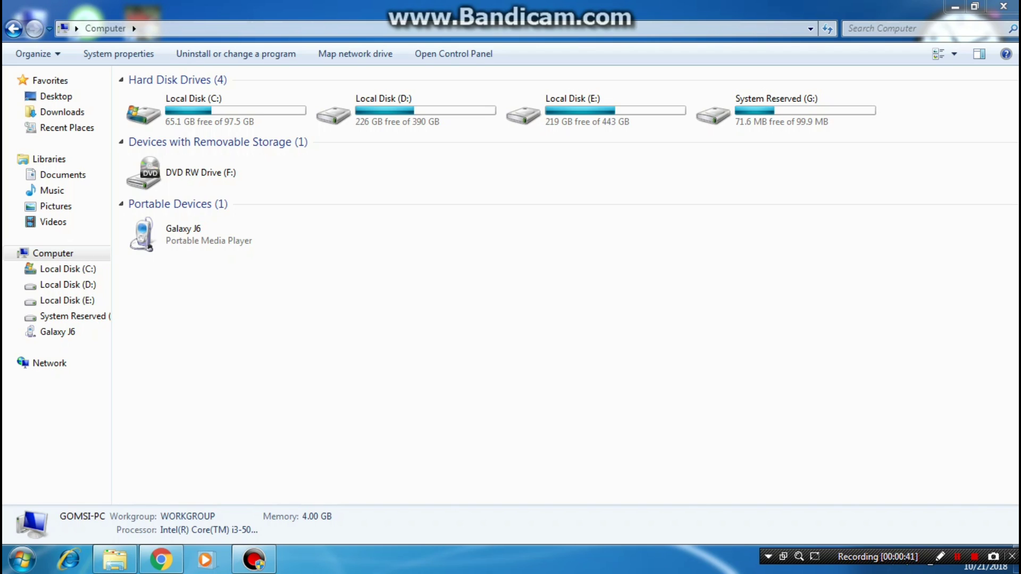
- Copy the exp_coaches folder from the all stocks folder on Local Disk (E:)
double_click(595, 110)
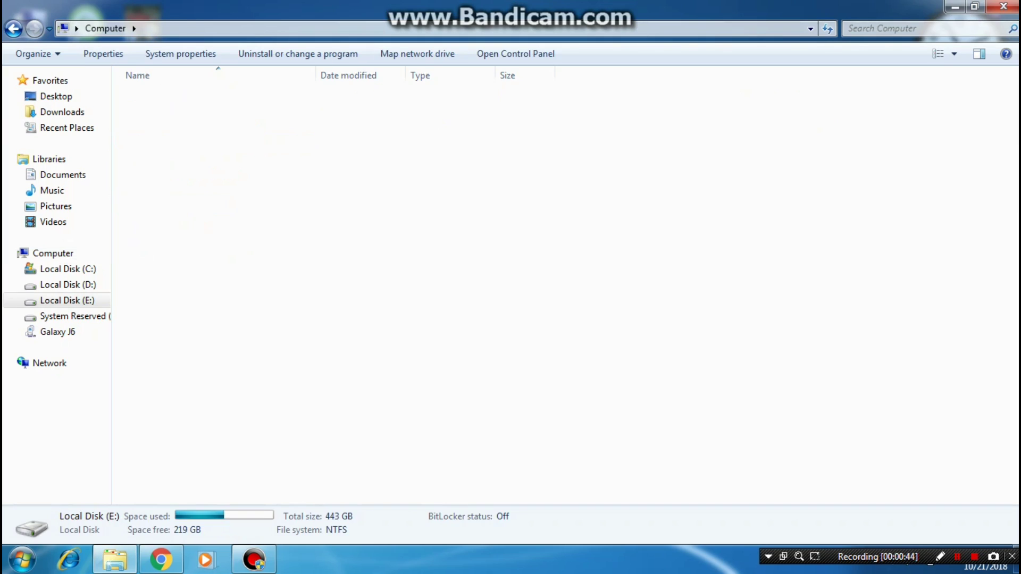
click(159, 96)
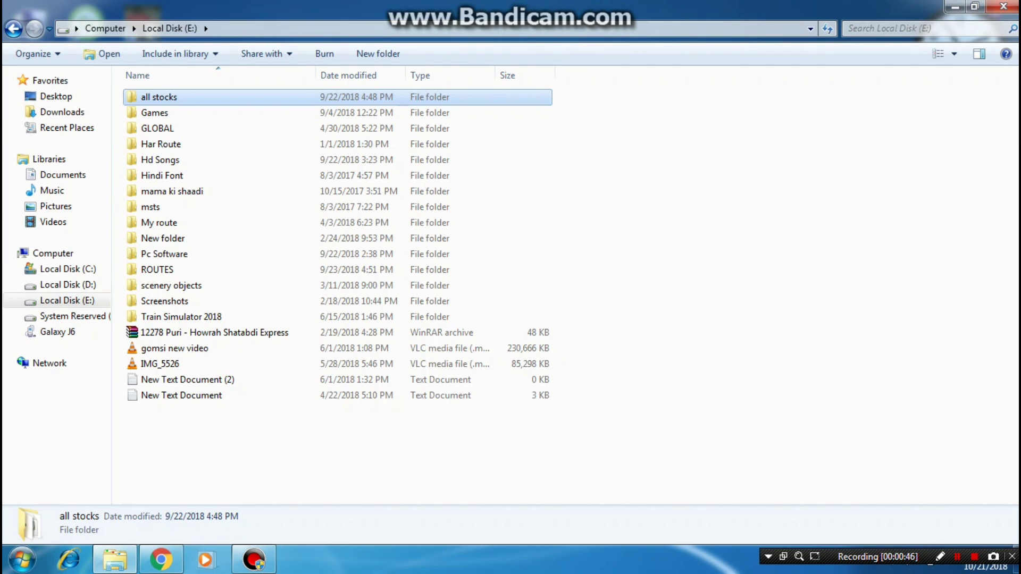
key(Return)
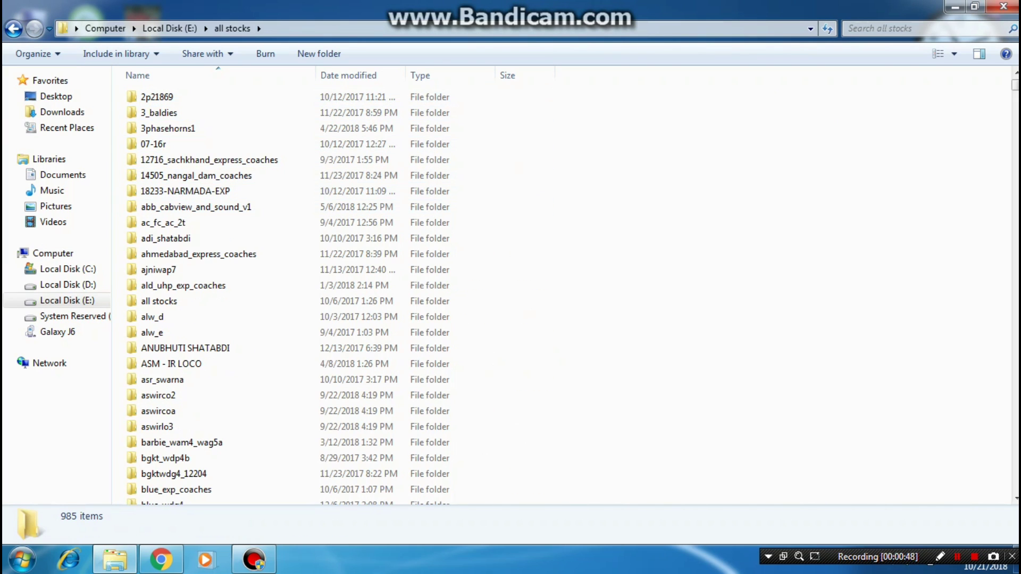
scroll(287, 292, down, 11)
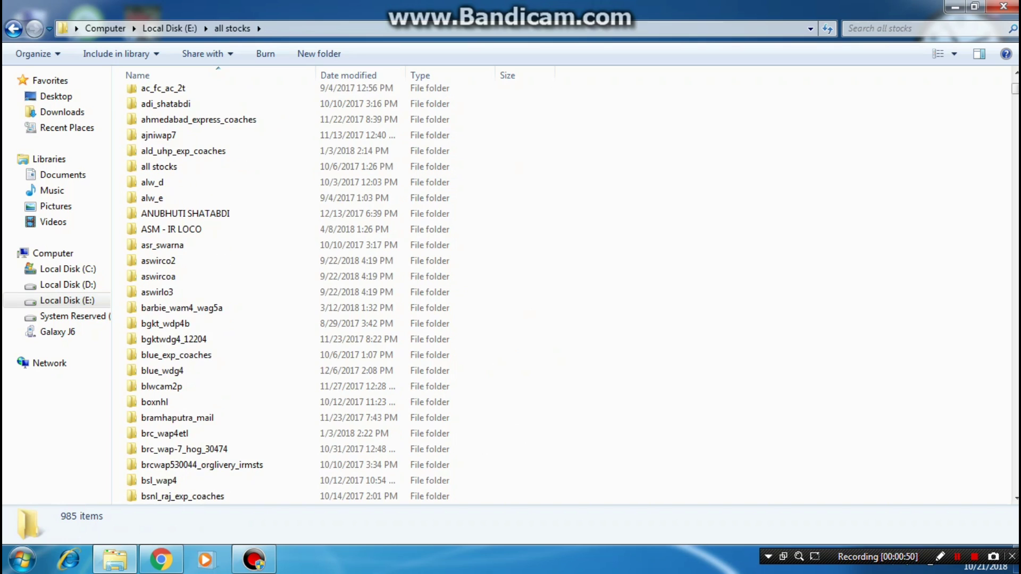
scroll(287, 293, down, 5)
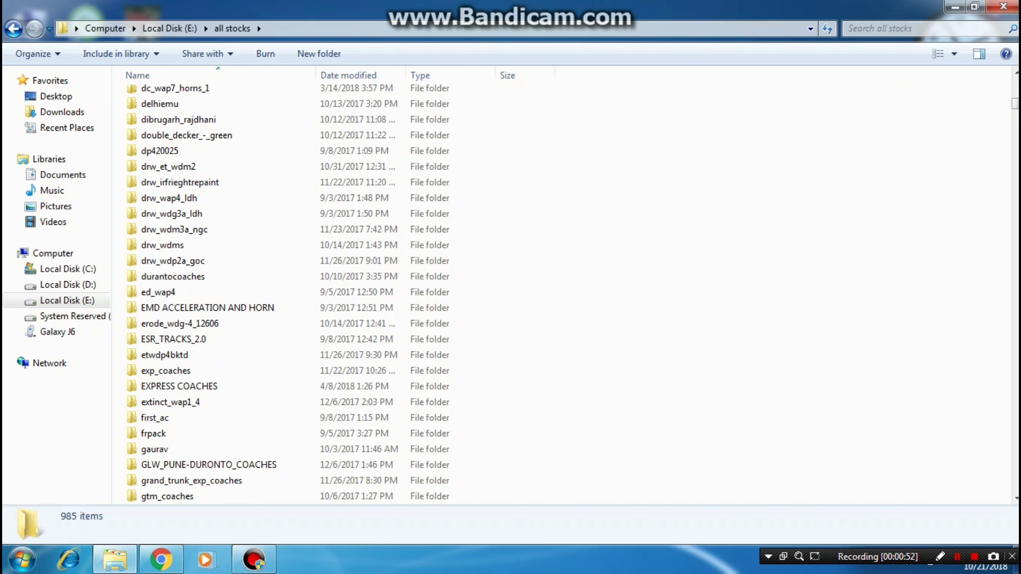
scroll(212, 433, down, 2)
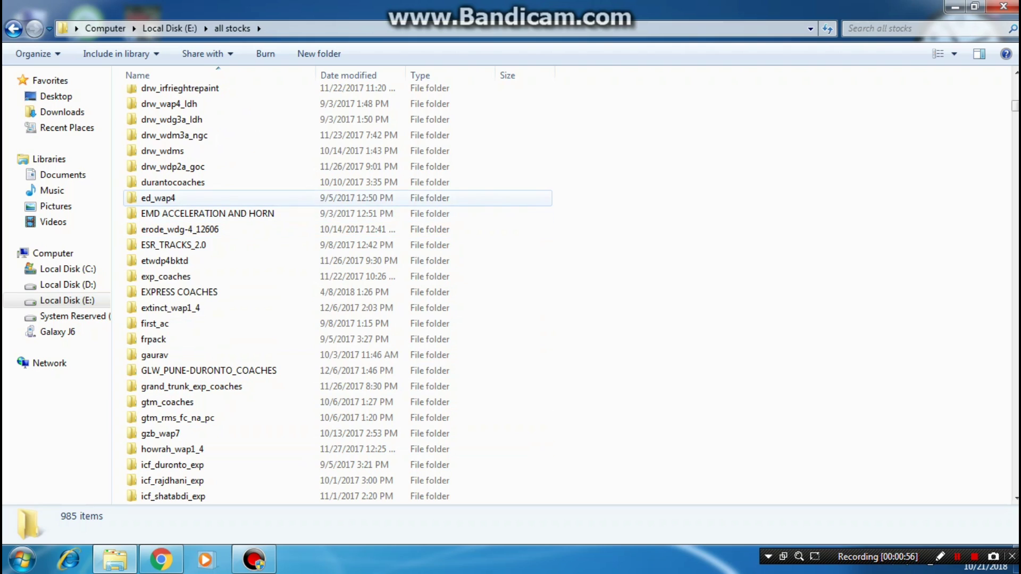
click(212, 198)
click(176, 277)
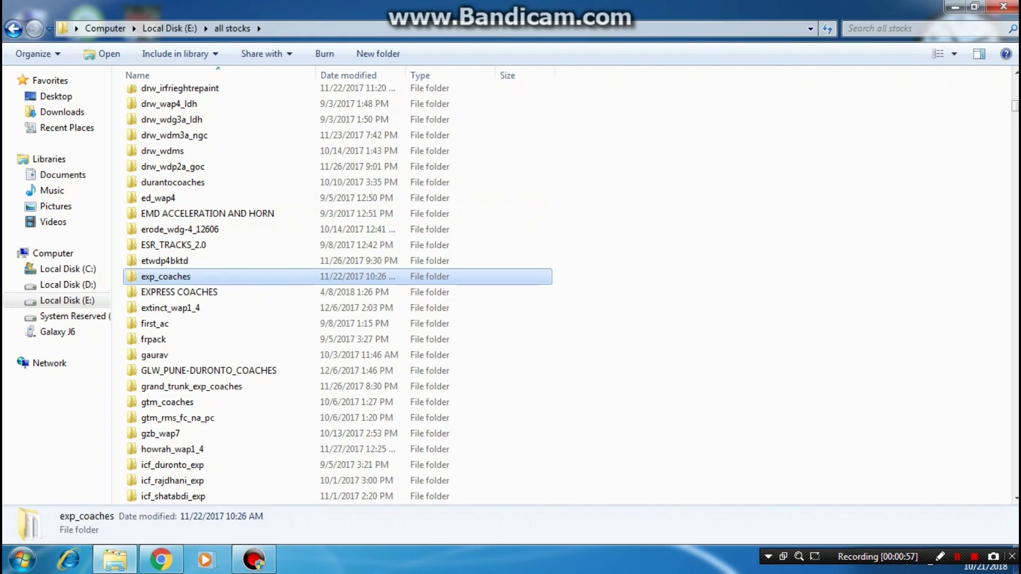
right_click(197, 277)
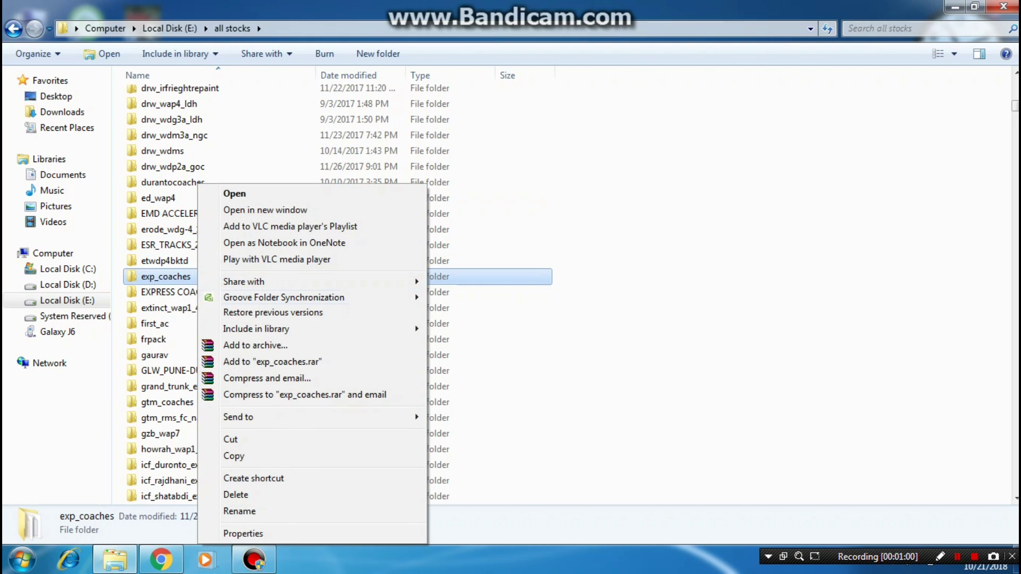
click(234, 456)
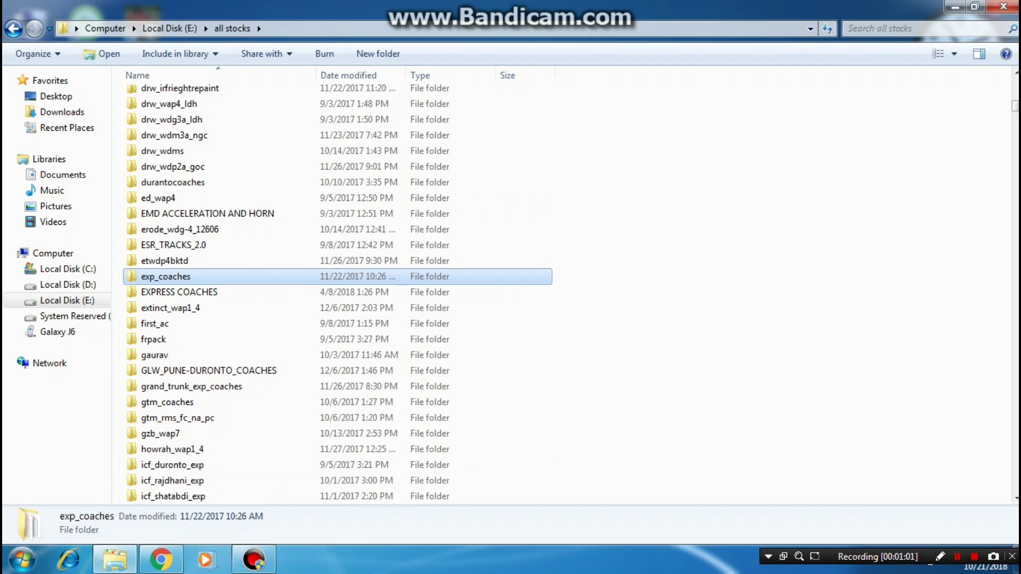
- Create a folder named "Only For Sound" in the root of Local Disk (E:)
click(13, 28)
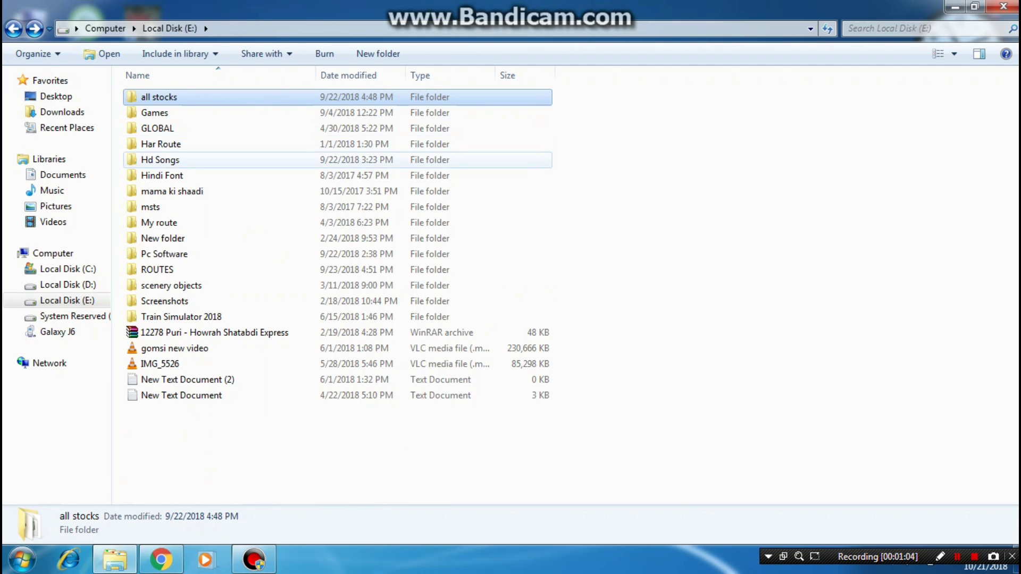
right_click(665, 162)
click(702, 221)
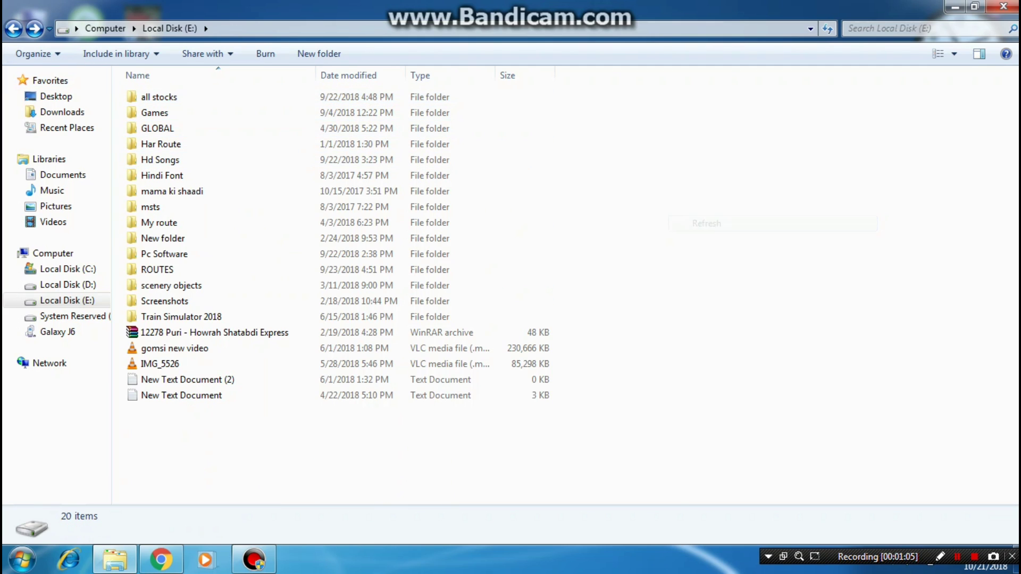
click(319, 53)
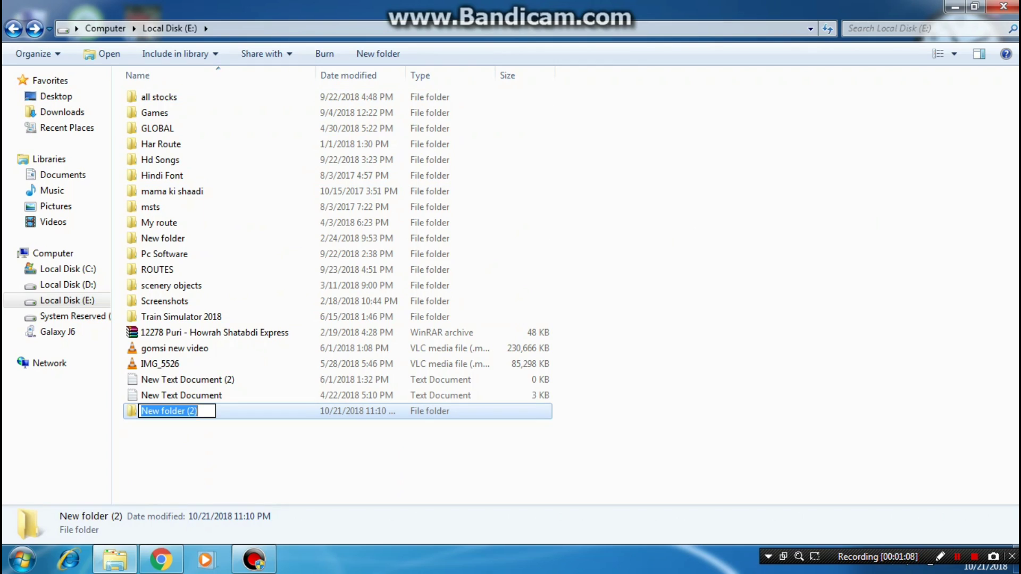
text(O)
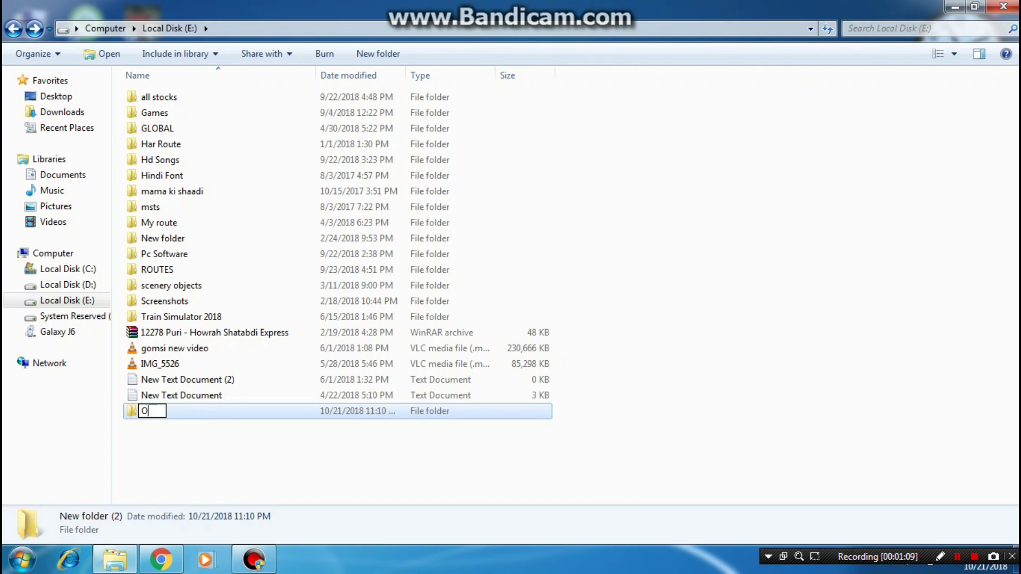
text(nly For Sound)
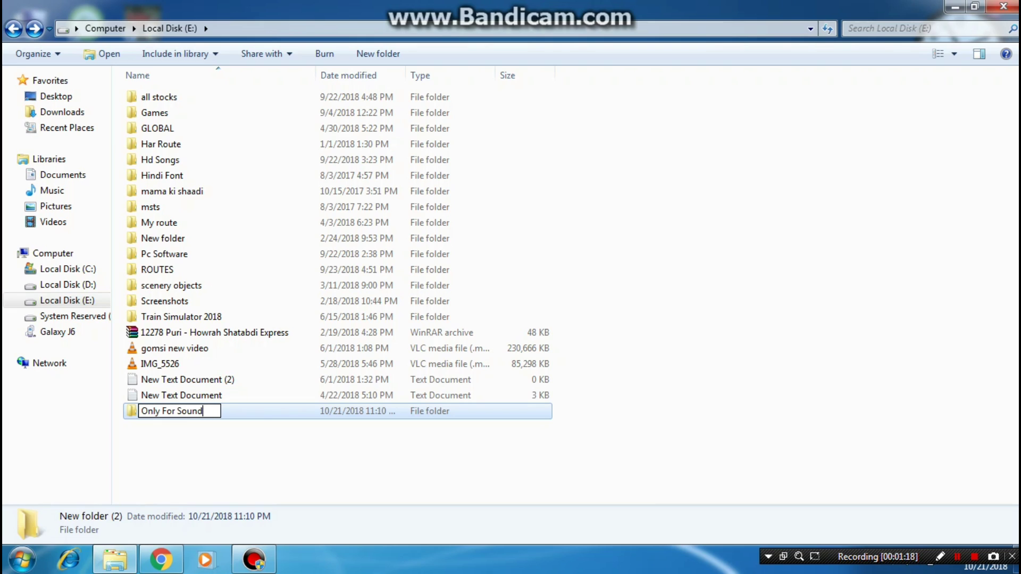
key(Return)
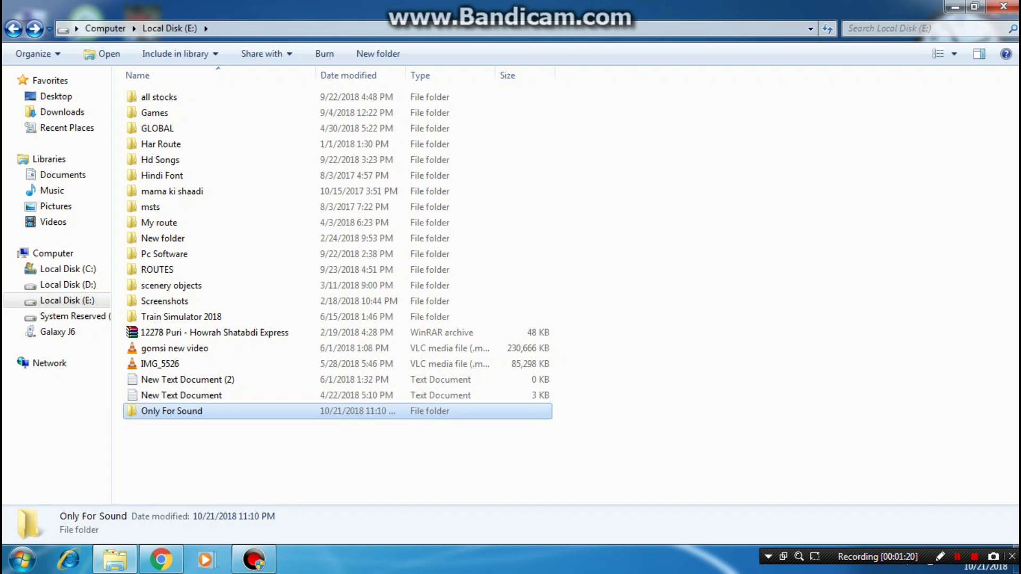
- Paste the copied exp_coaches folder into Only For Sound and refresh the folder view
key(Return)
key(ctrl+v)
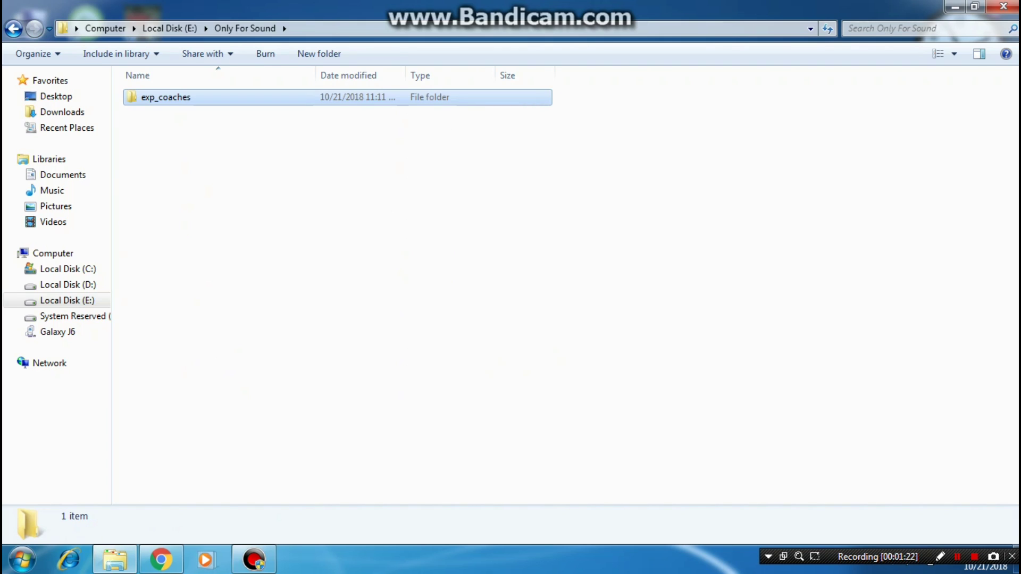
right_click(311, 216)
click(350, 276)
right_click(235, 168)
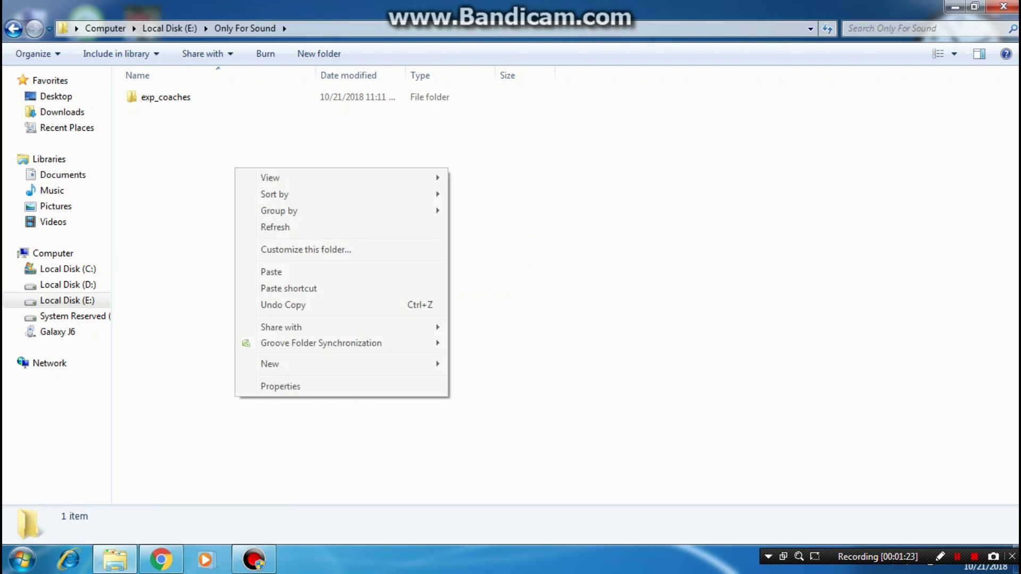
click(266, 227)
right_click(216, 204)
click(255, 263)
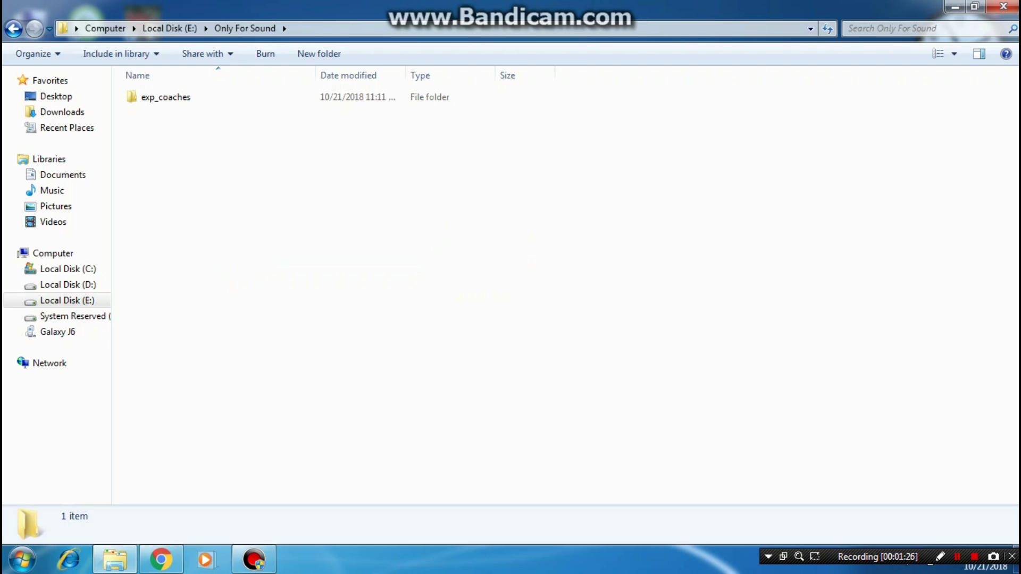
- Copy the dc_coaches_sound_v4 folder from the all stocks folder on Local Disk (E:)
click(67, 301)
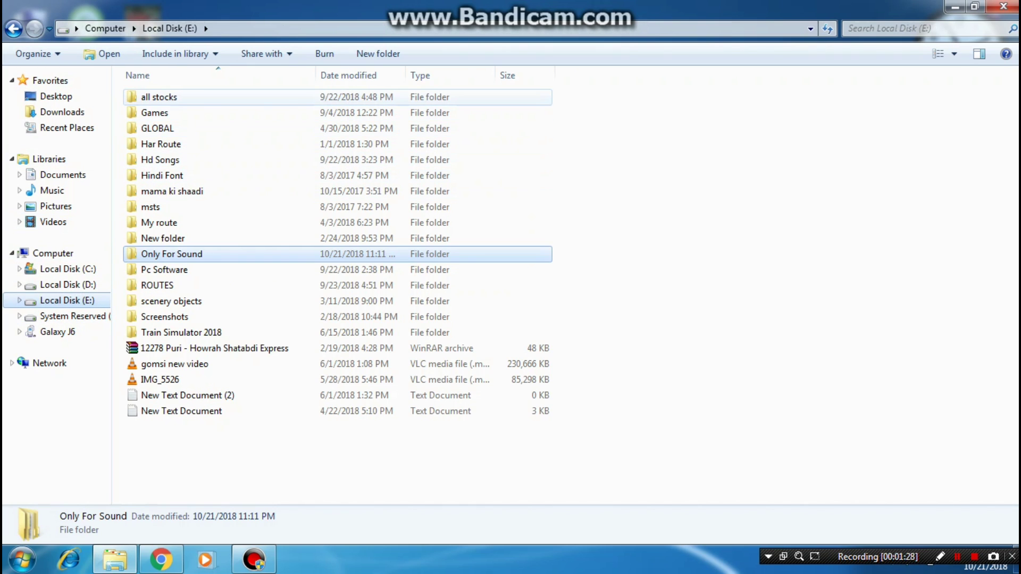
double_click(159, 97)
right_click(614, 181)
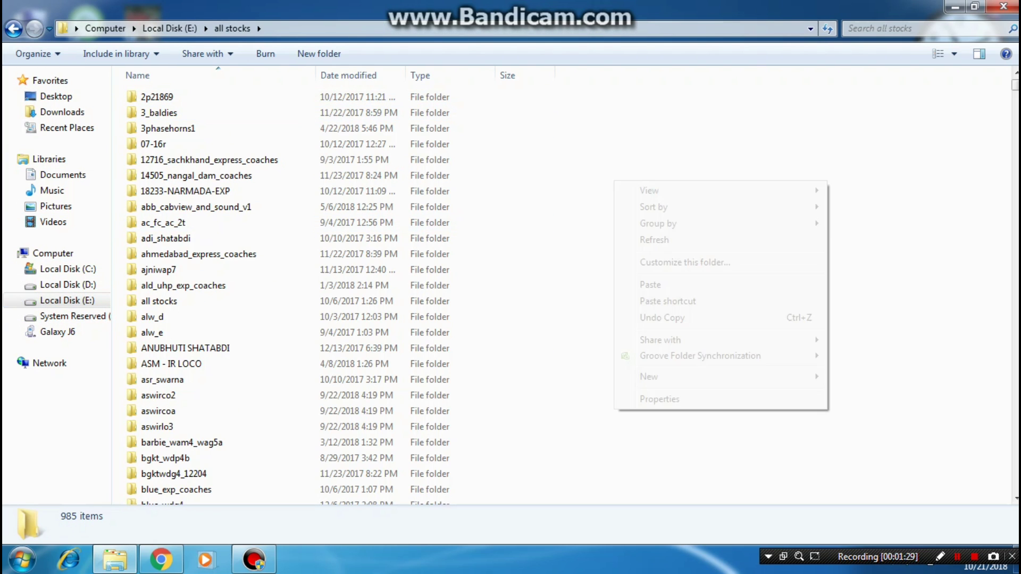
click(646, 240)
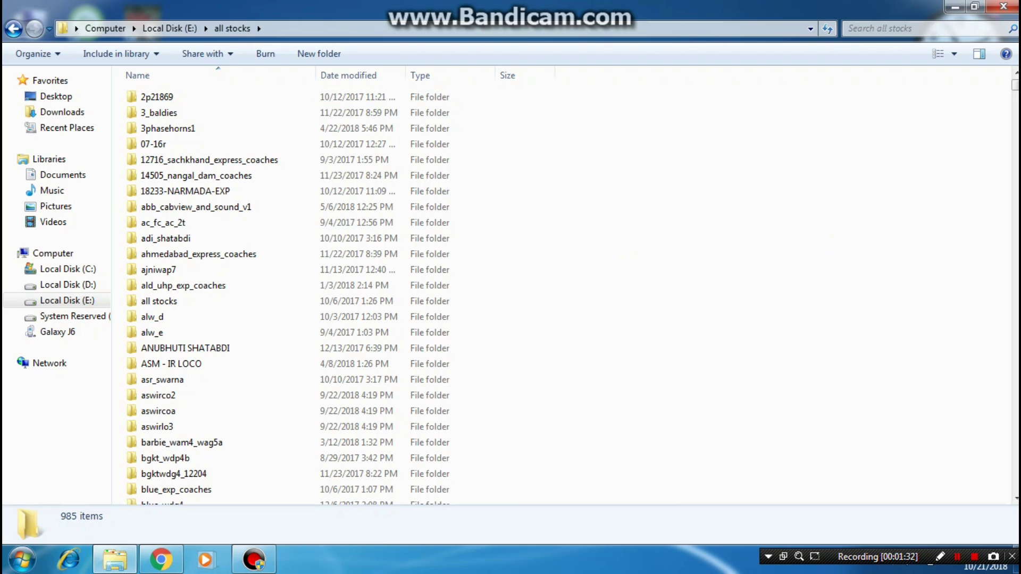
scroll(298, 287, down, 2)
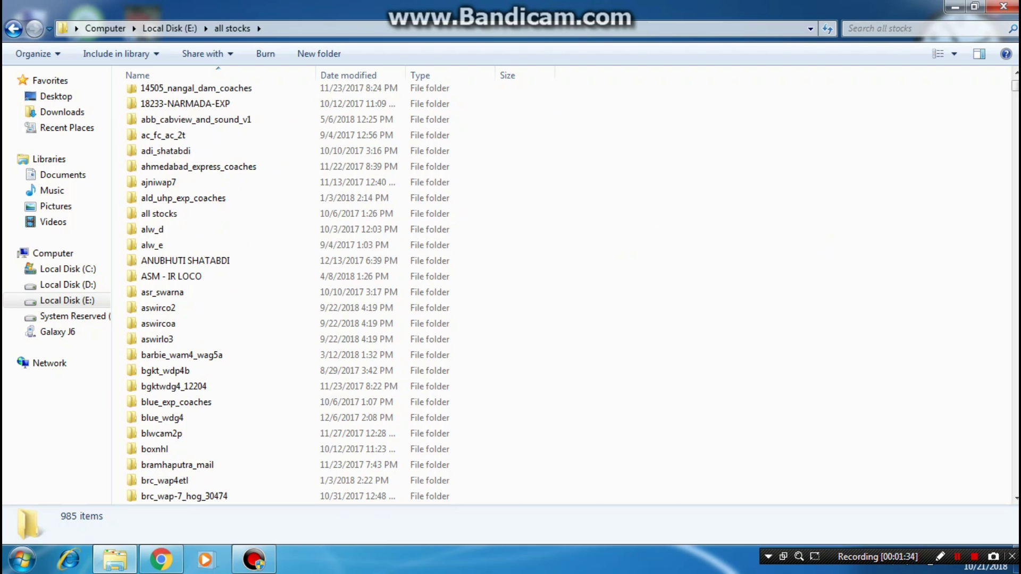
scroll(298, 287, down, 7)
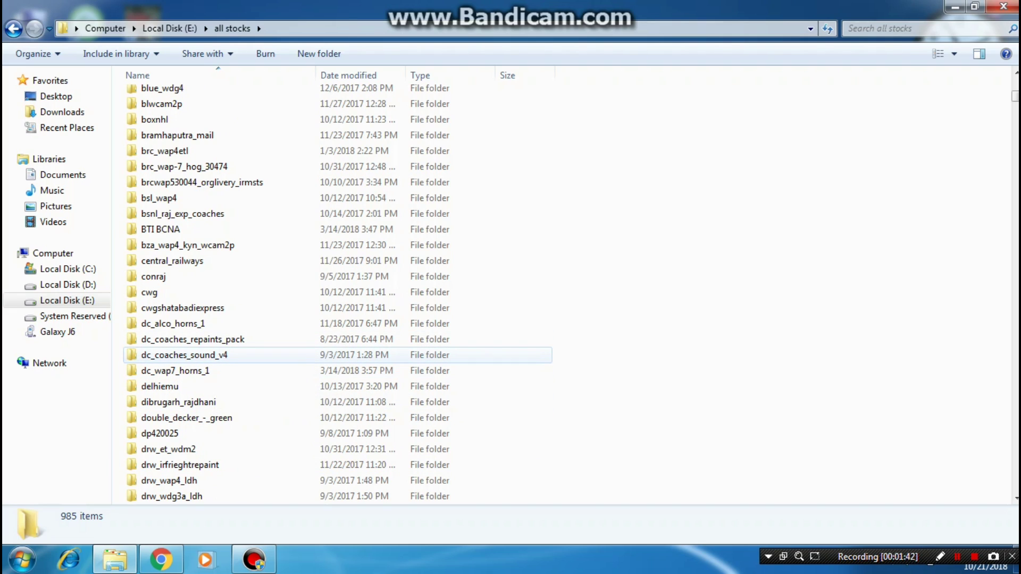
click(184, 355)
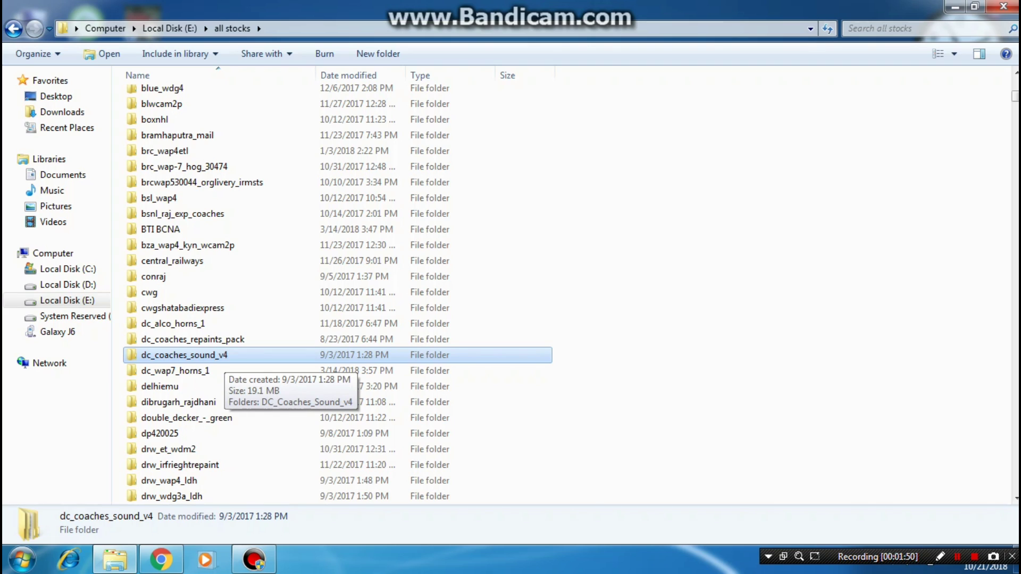
right_click(225, 355)
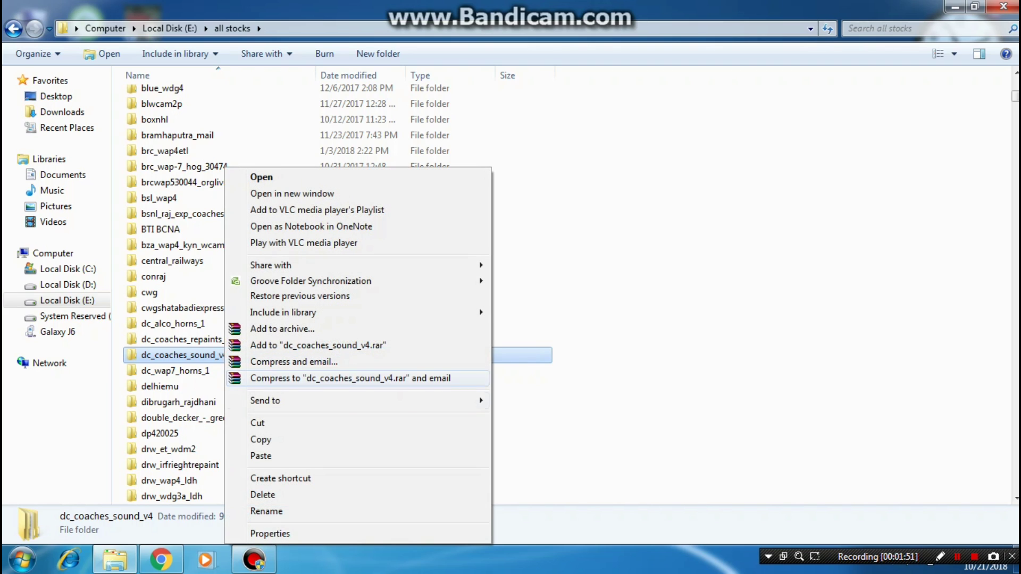
click(261, 440)
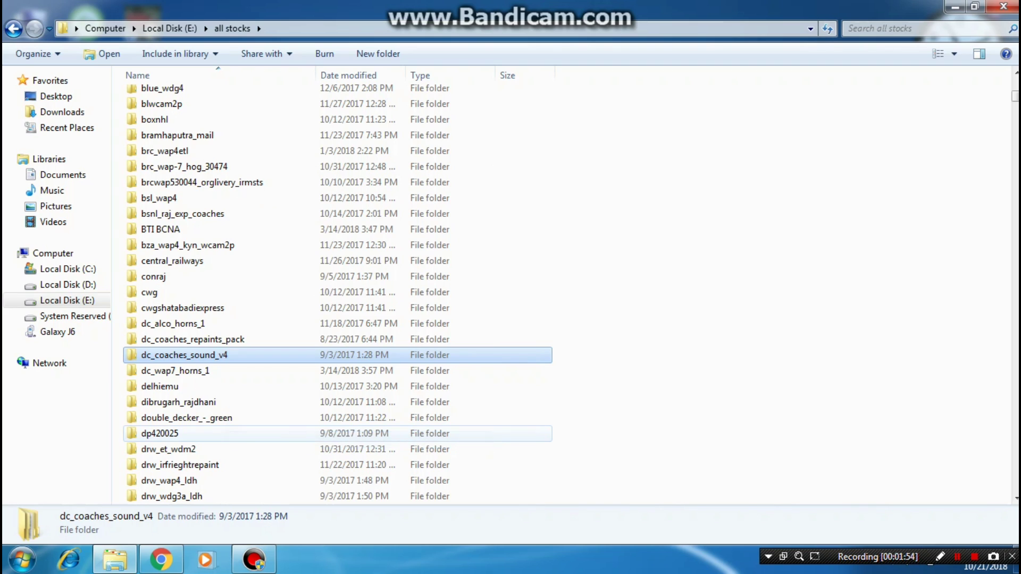
- Paste the copied dc_coaches_sound_v4 folder into the Only For Sound folder on Local Disk (E:)
key(BackSpace)
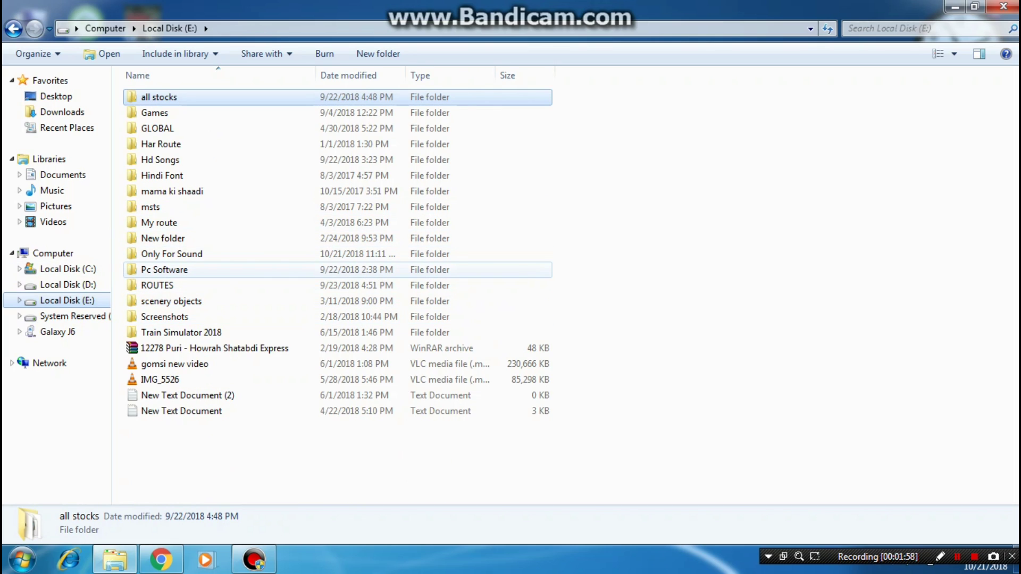
double_click(171, 254)
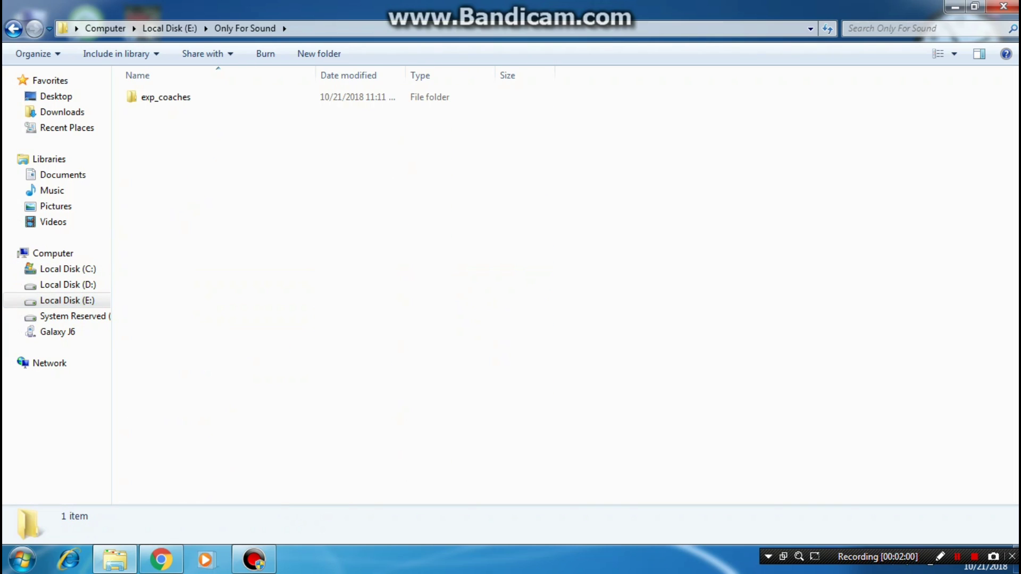
right_click(202, 151)
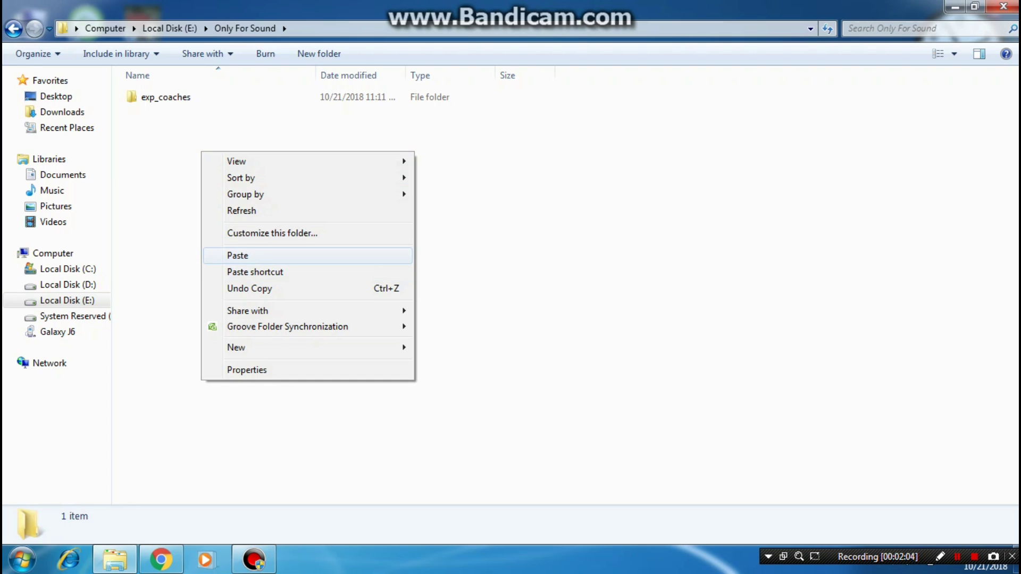
key(Return)
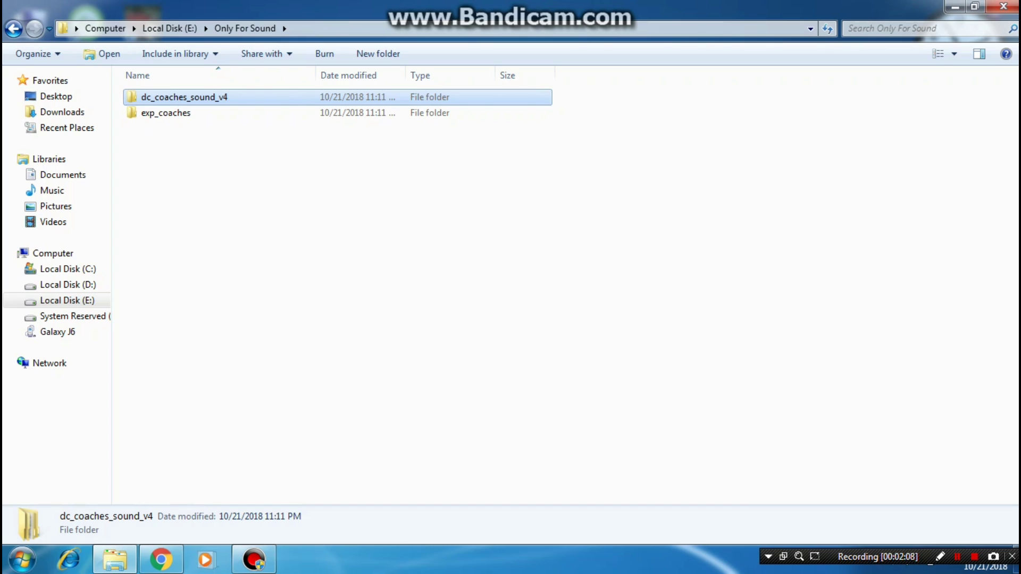
right_click(218, 181)
click(165, 113)
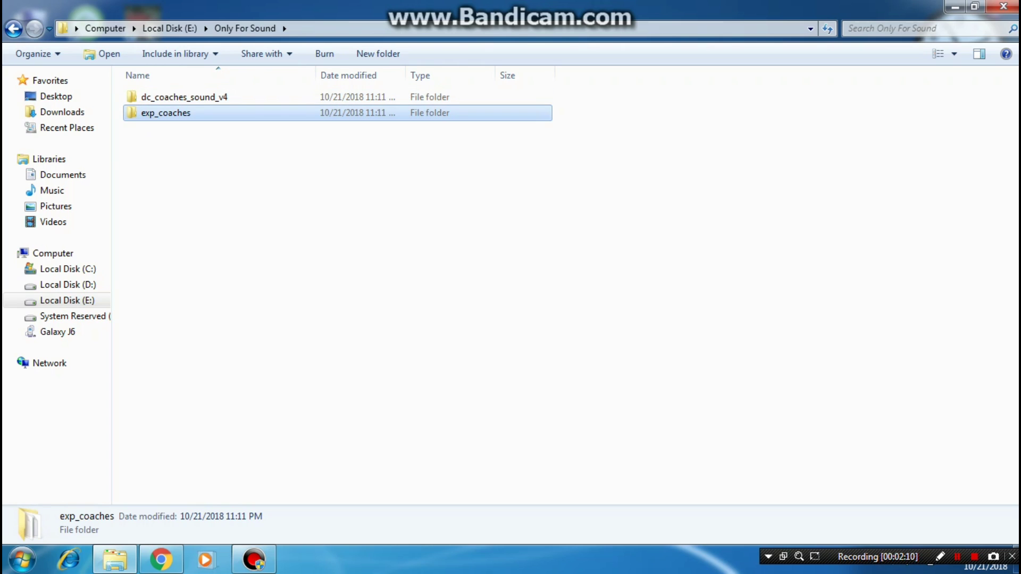
key(F2)
key(Return)
click(218, 180)
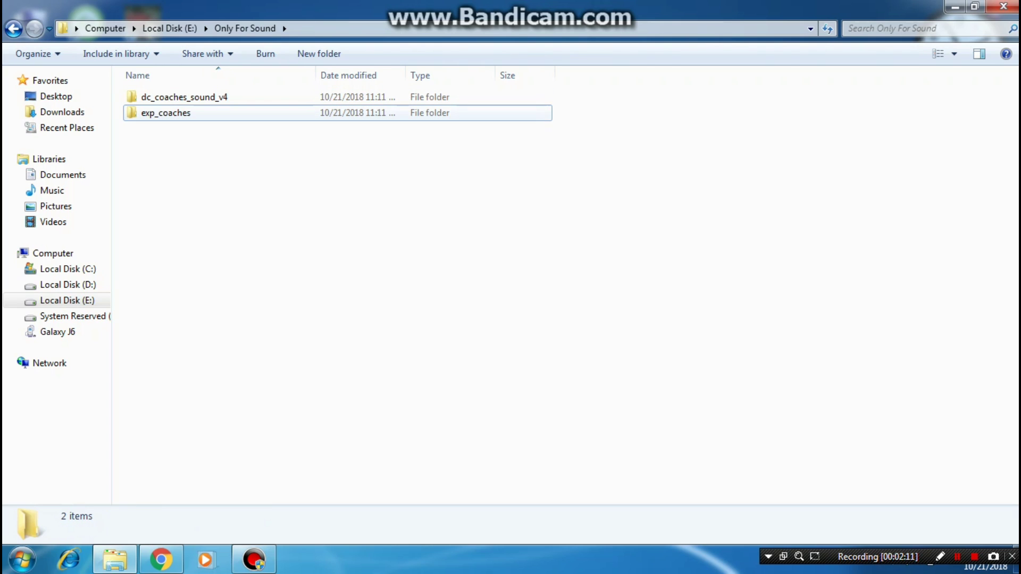
- Look into the SOUND folder nested inside dc_coaches_sound_v4 and return to the Only For Sound folder
key(ctrl+space)
key(Up)
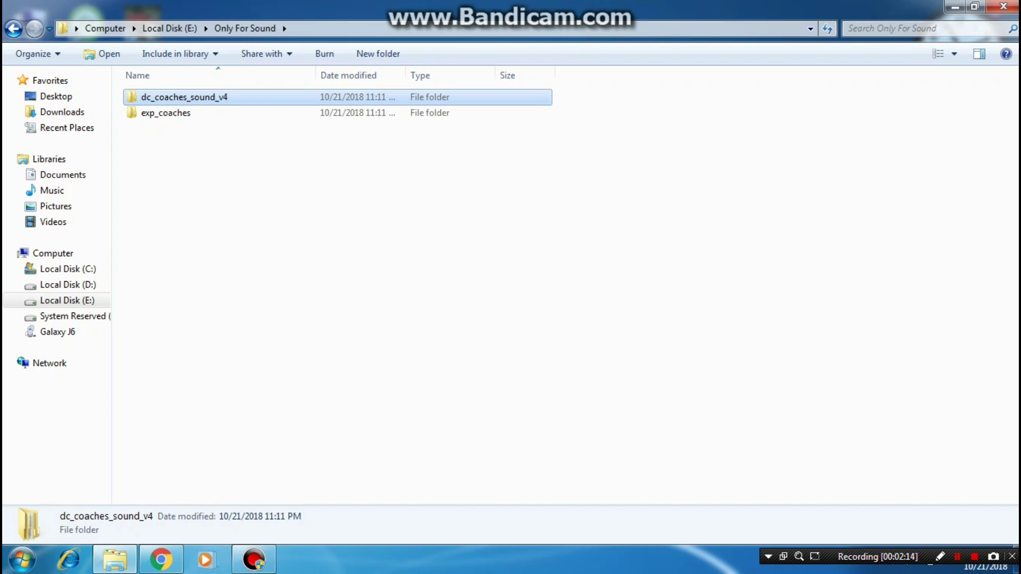
key(Return)
key(Down)
key(Return)
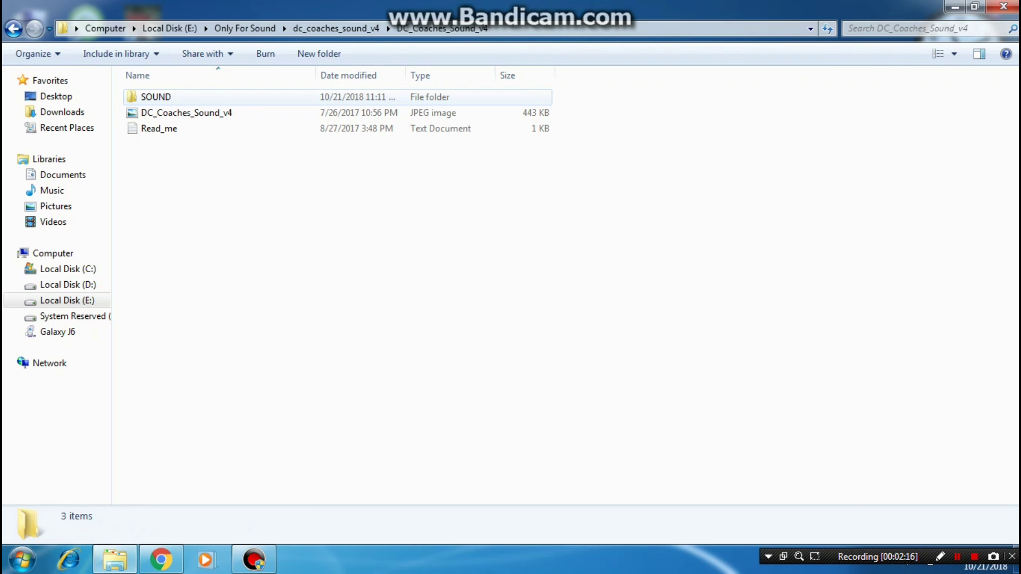
key(ctrl+space)
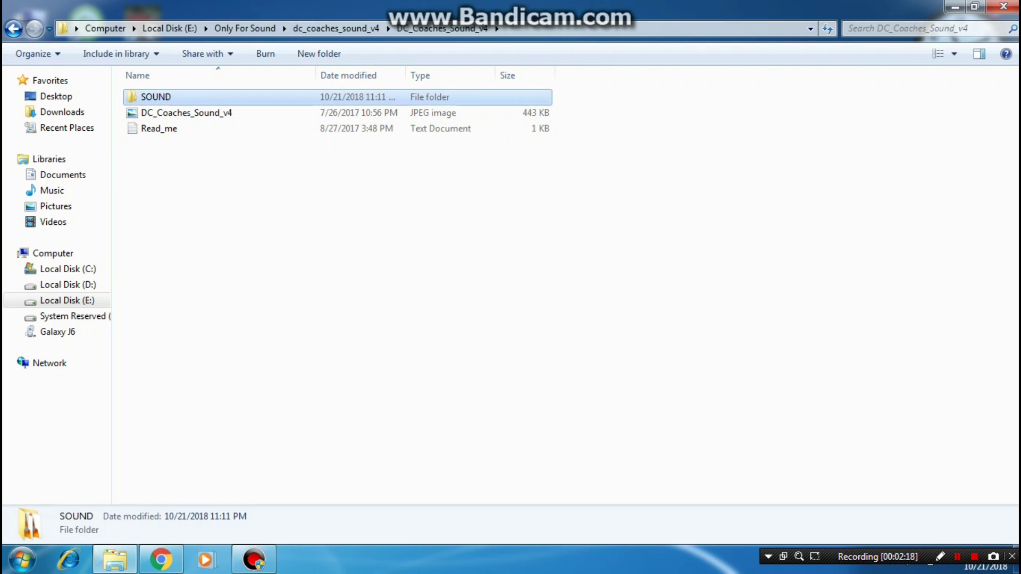
key(Return)
key(BackSpace)
key(BackSpace)
key(BackSpace)
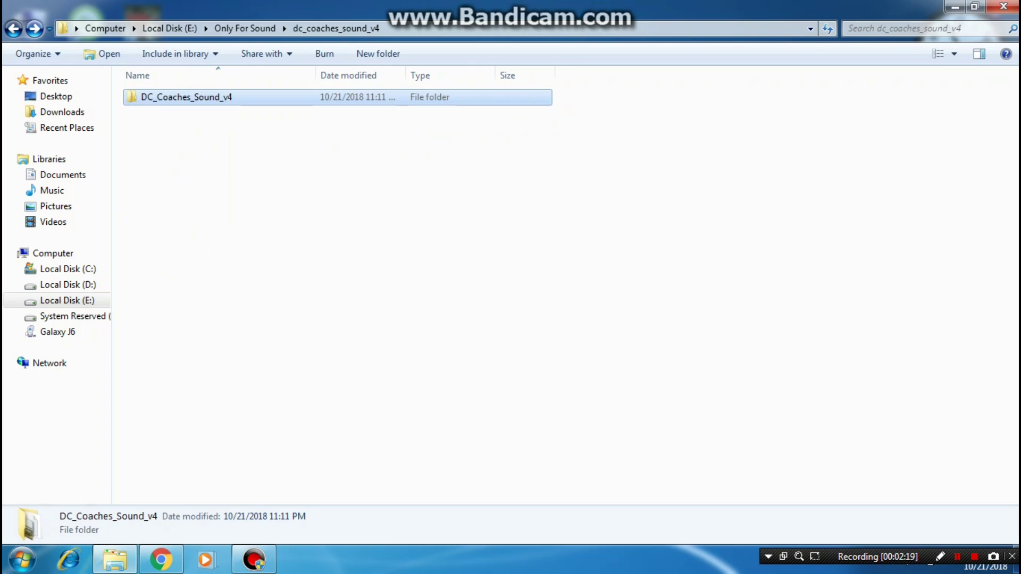
- Open the EXPRESS COACHES folder located under exp_coaches, TRAINS, TRAINSET
key(ctrl+space)
key(ctrl+Down)
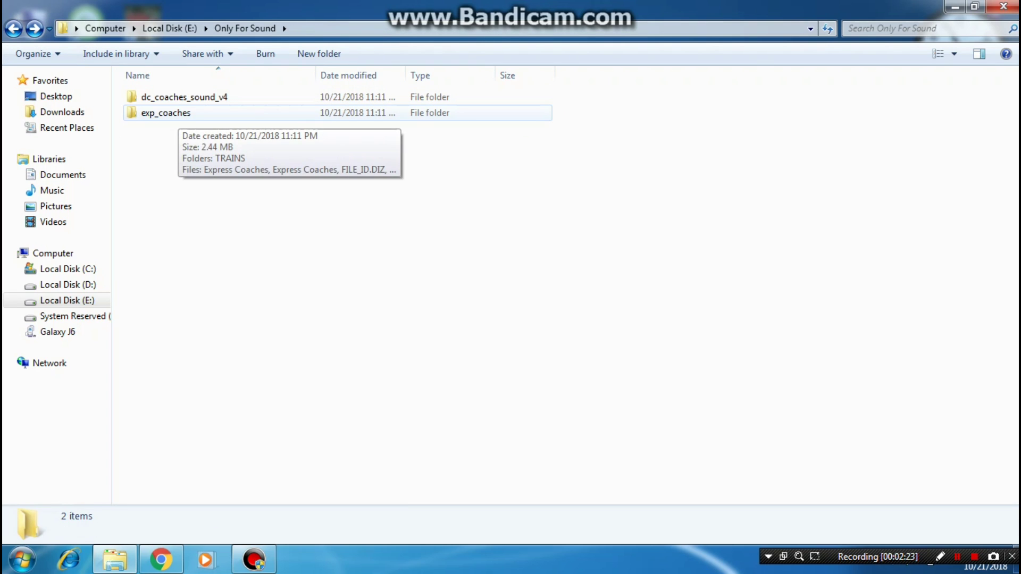
key(Return)
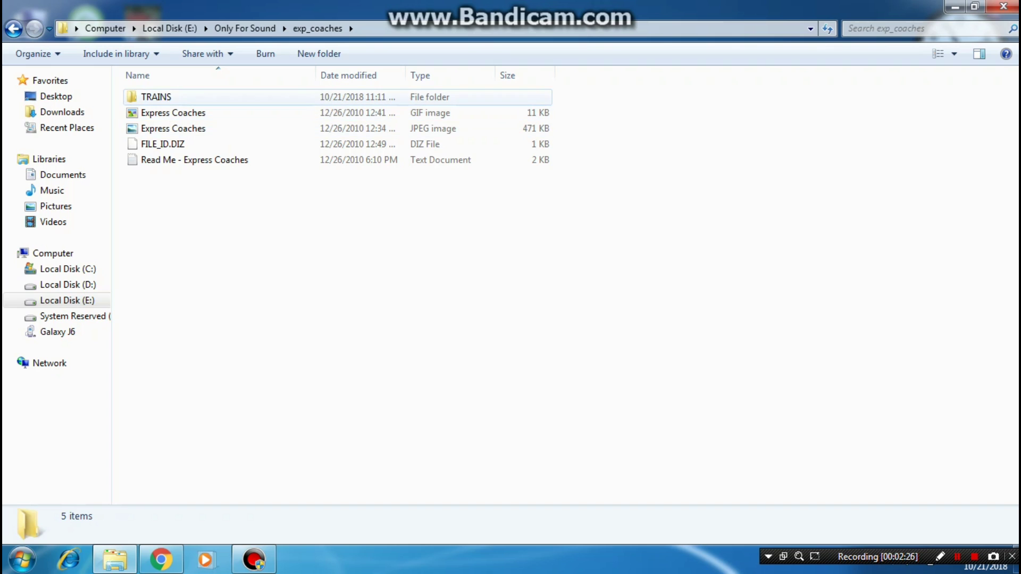
double_click(155, 97)
double_click(156, 97)
click(179, 97)
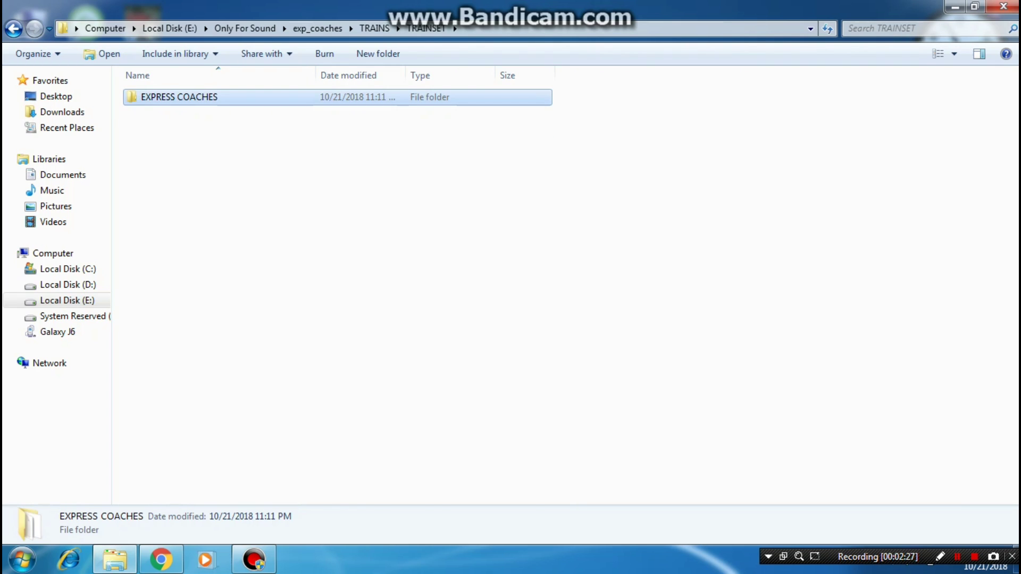
key(Return)
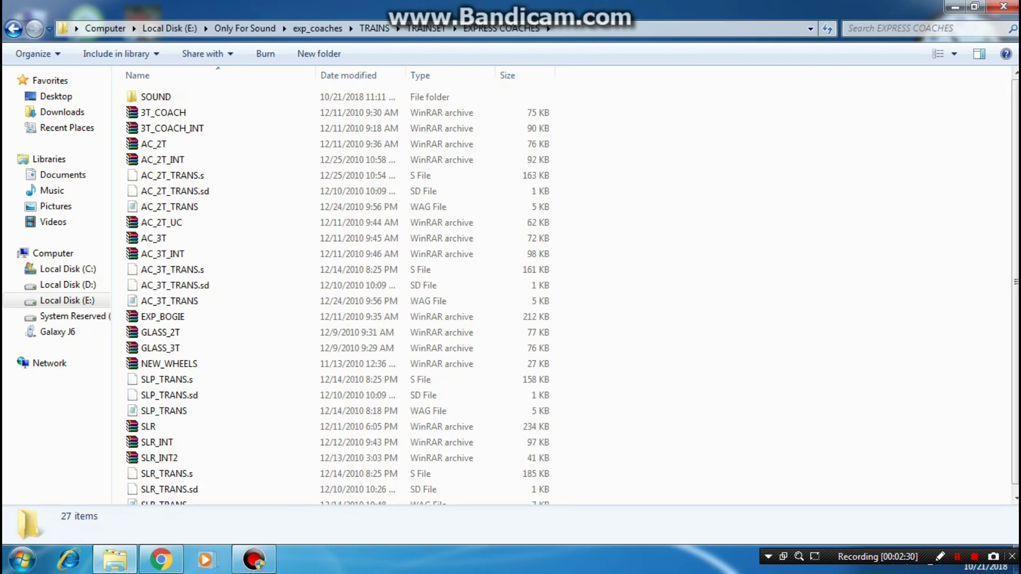
- Rename the SOUND folder in EXPRESS COACHES to "SOUND Backup"
key(Down)
key(Down)
key(Up)
key(Up)
click(155, 97)
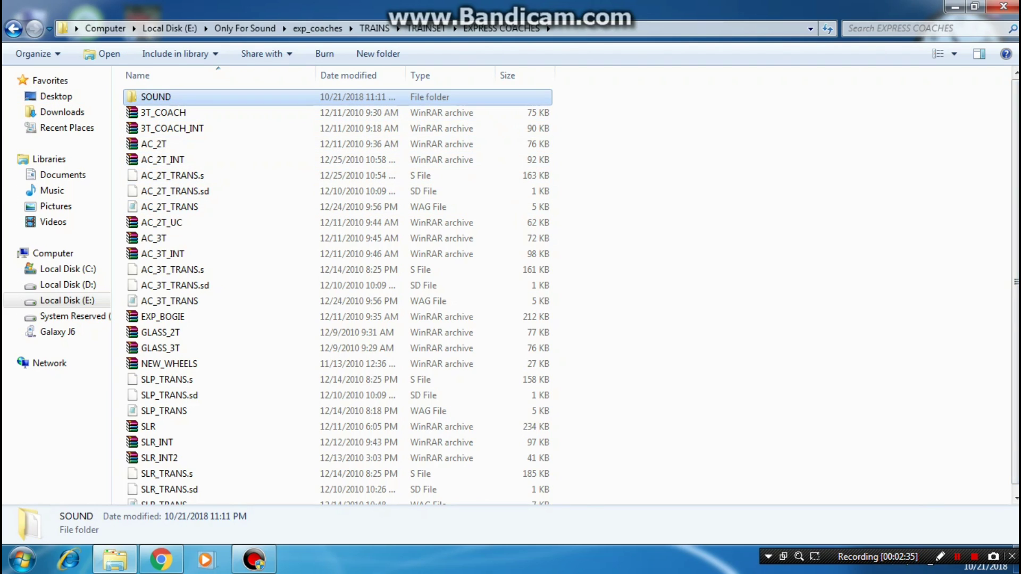
key(F2)
key(End)
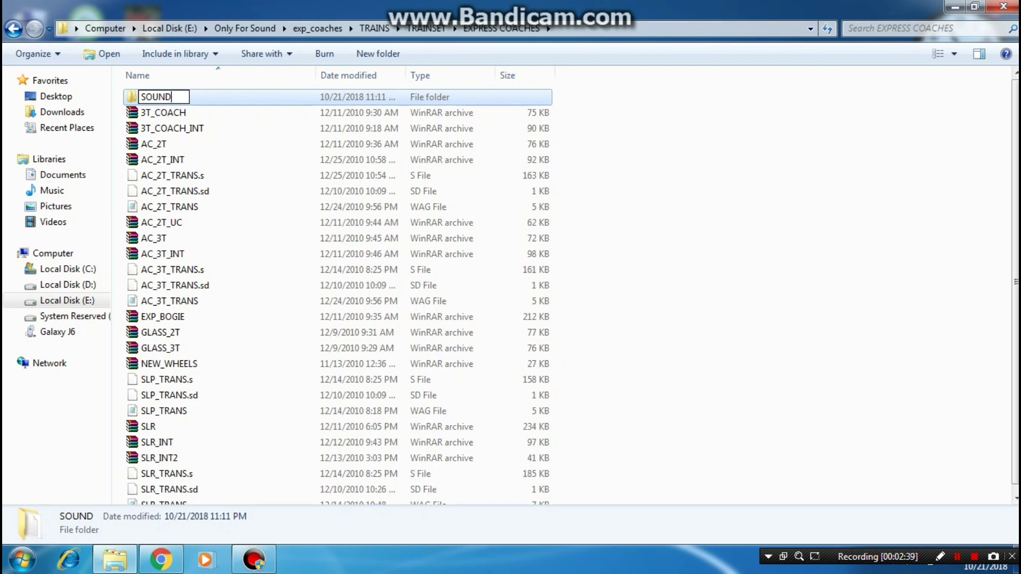
text(Backup)
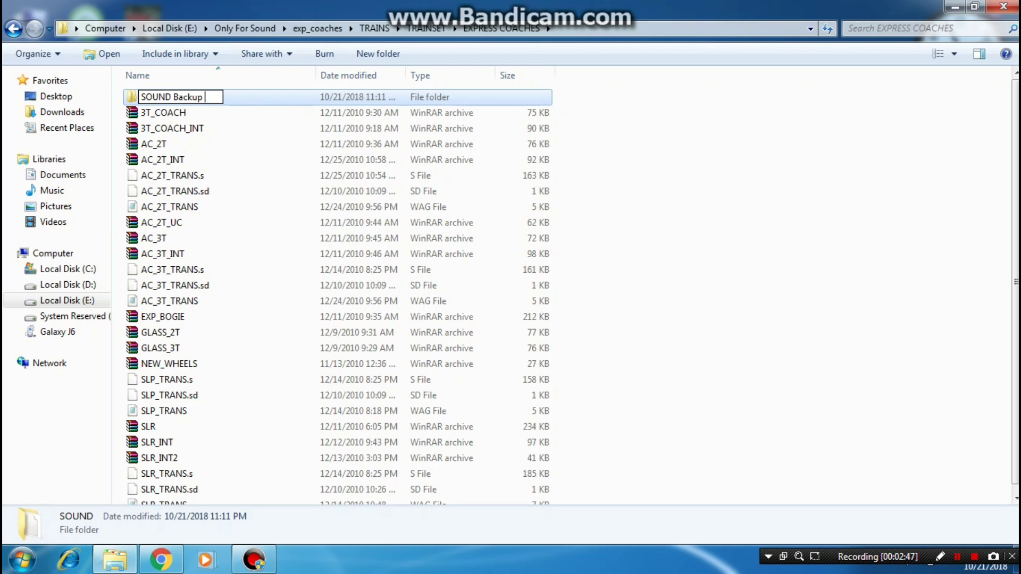
key(Return)
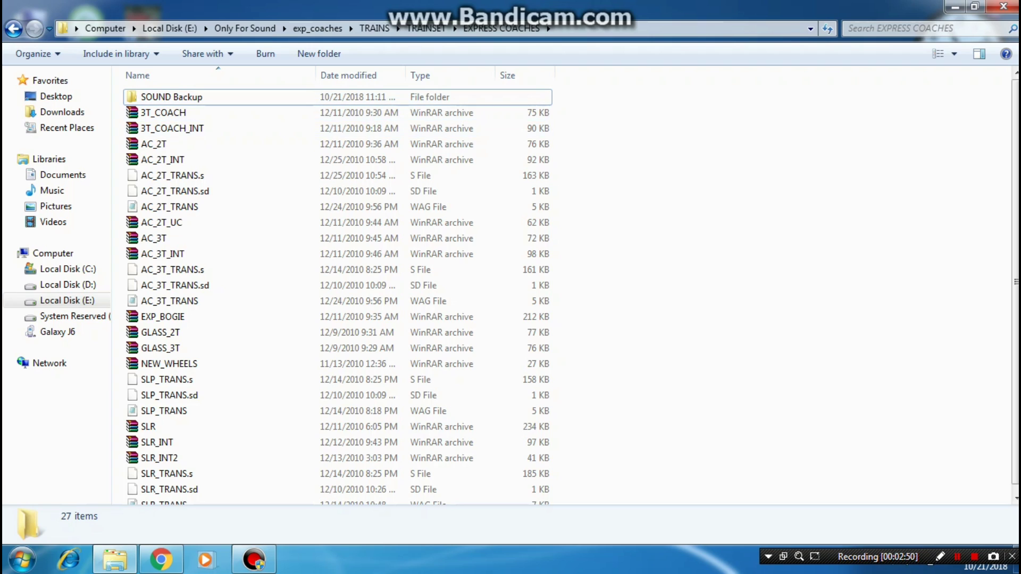
- Return from EXPRESS COACHES to the Only For Sound folder and refresh its view
click(14, 29)
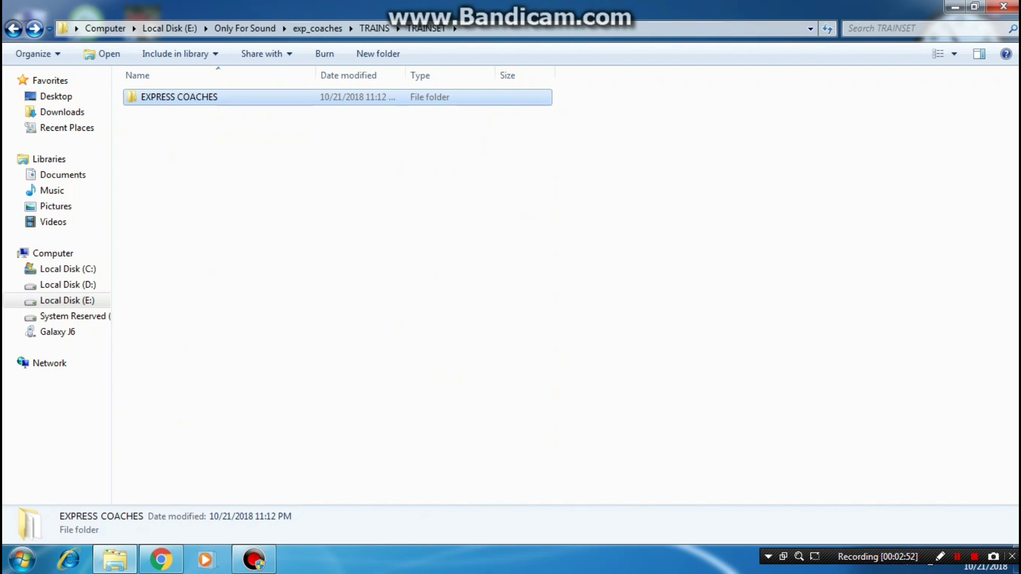
key(BackSpace)
key(BackSpace)
key(BackSpace)
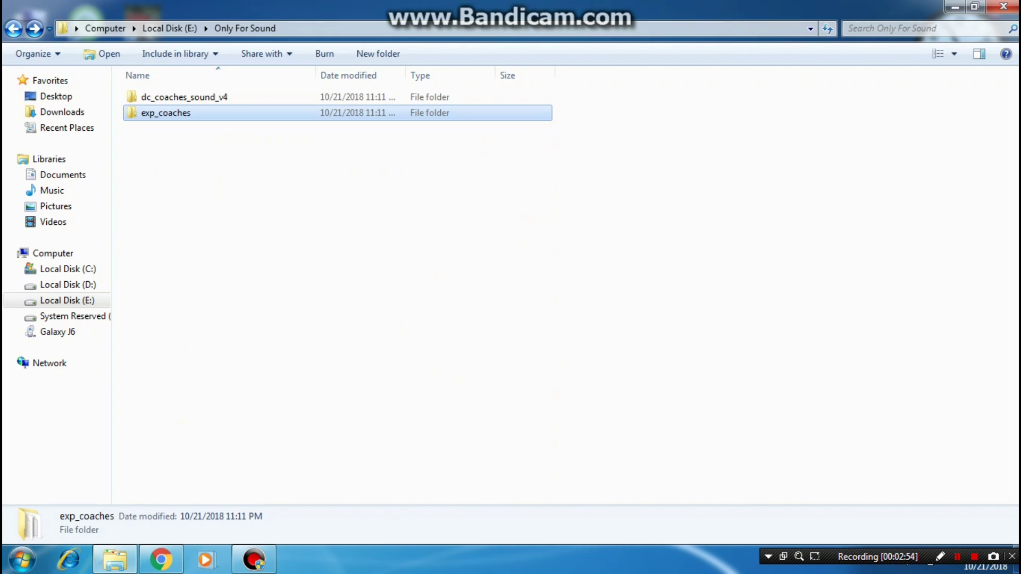
key(Up)
key(Return)
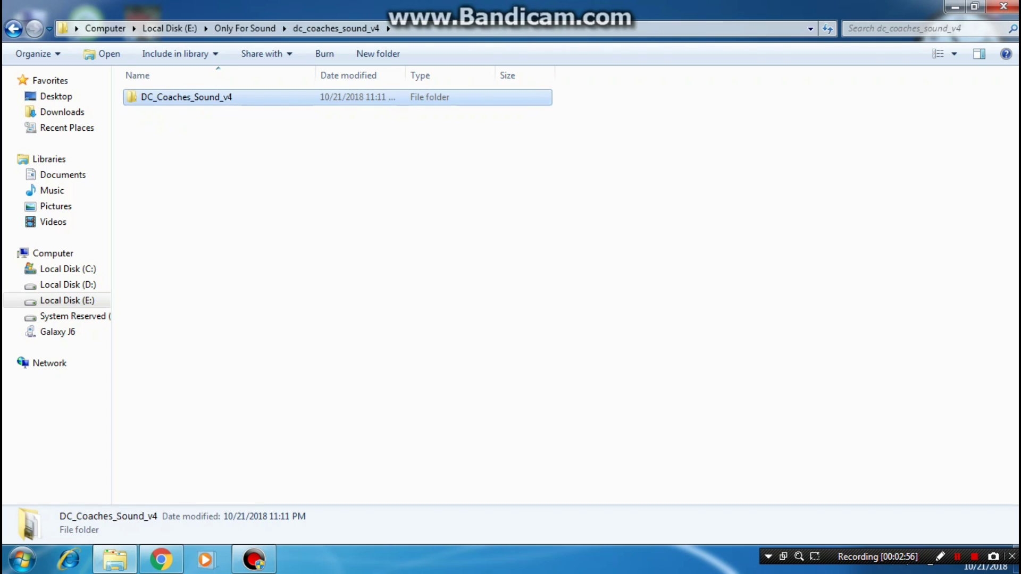
key(BackSpace)
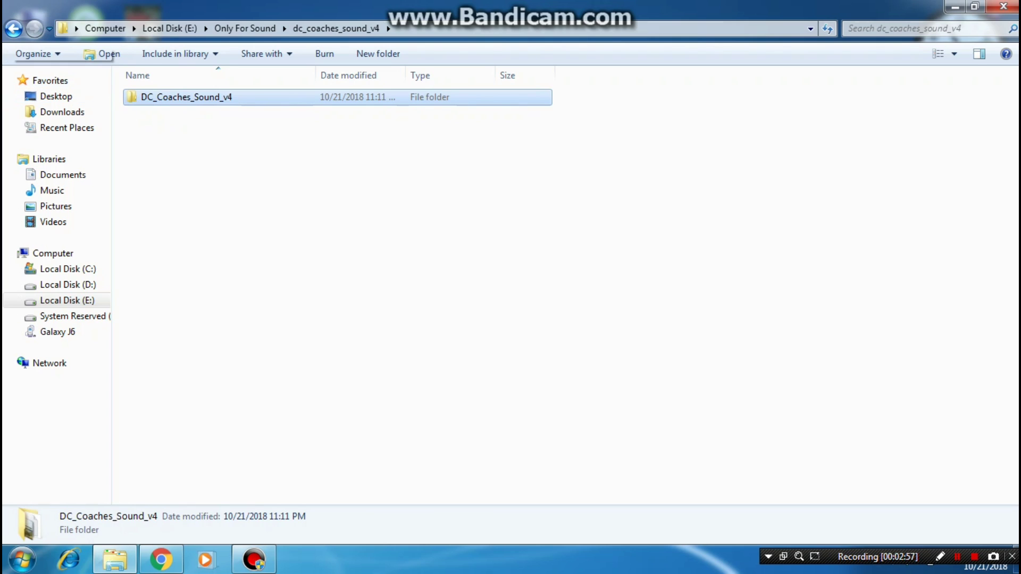
right_click(242, 169)
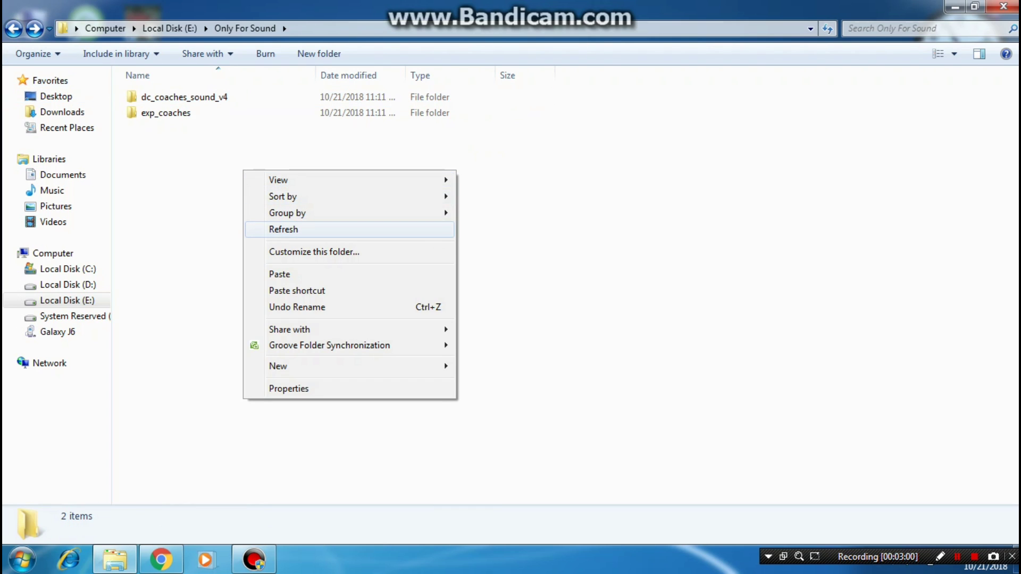
click(269, 229)
right_click(210, 177)
click(251, 237)
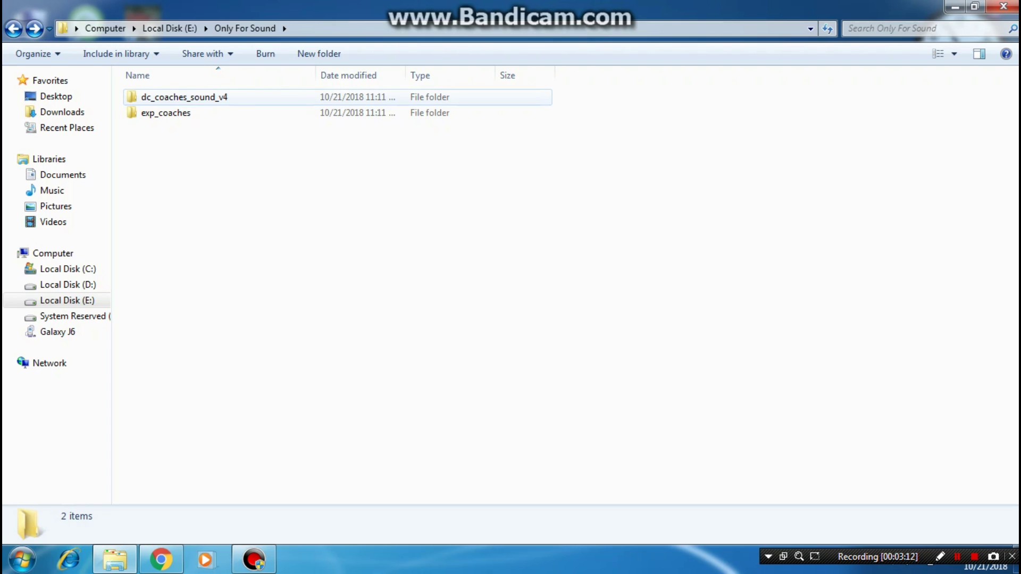
- Open the inner DC_Coaches_Sound_v4 folder within dc_coaches_sound_v4 and select its SOUND folder
double_click(180, 97)
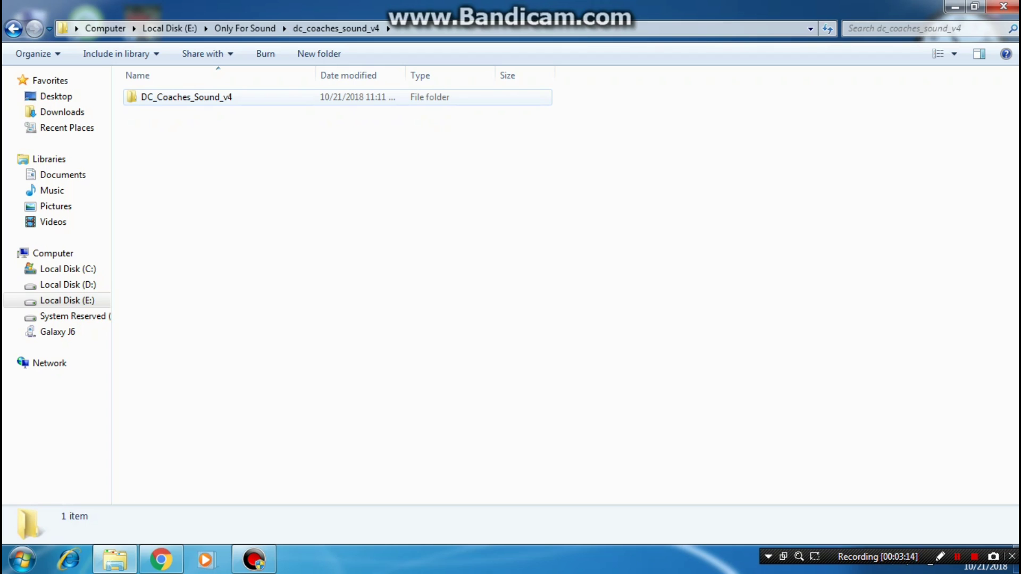
double_click(181, 97)
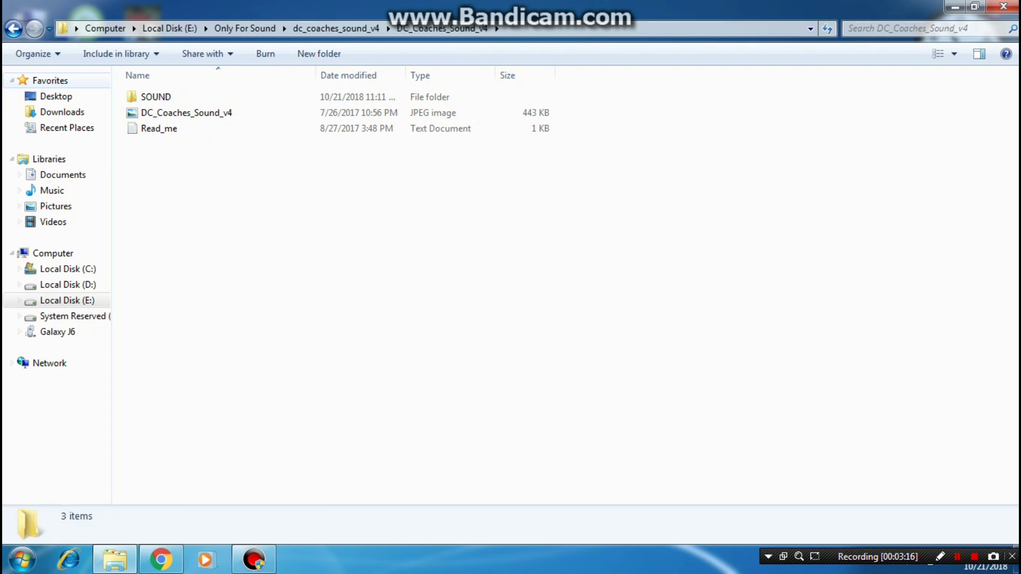
click(181, 96)
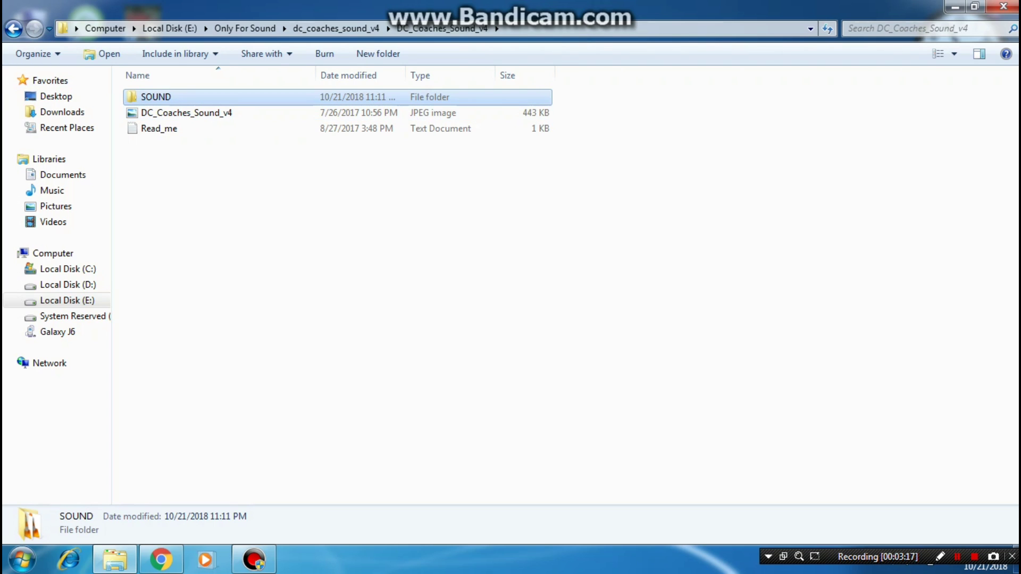
key(F2)
drag(172, 97, 153, 97)
key(Right)
click(171, 96)
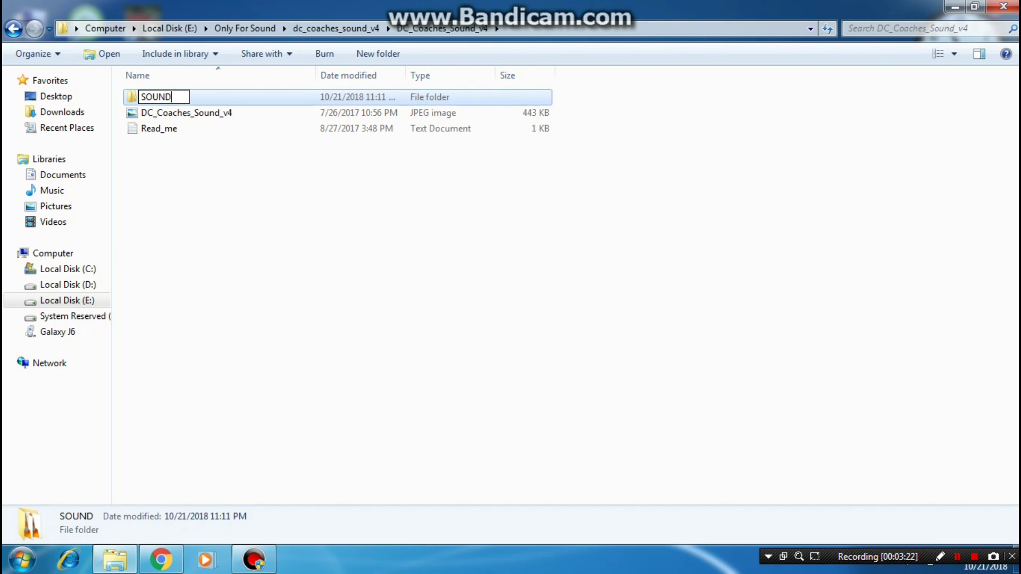
key(shift+Left)
key(shift+Left)
key(shift+Left)
key(shift+Left)
key(shift+Left)
key(End)
key(shift+Left)
key(shift+Left)
key(shift+Left)
key(shift+Left)
key(shift+Left)
key(End)
key(Return)
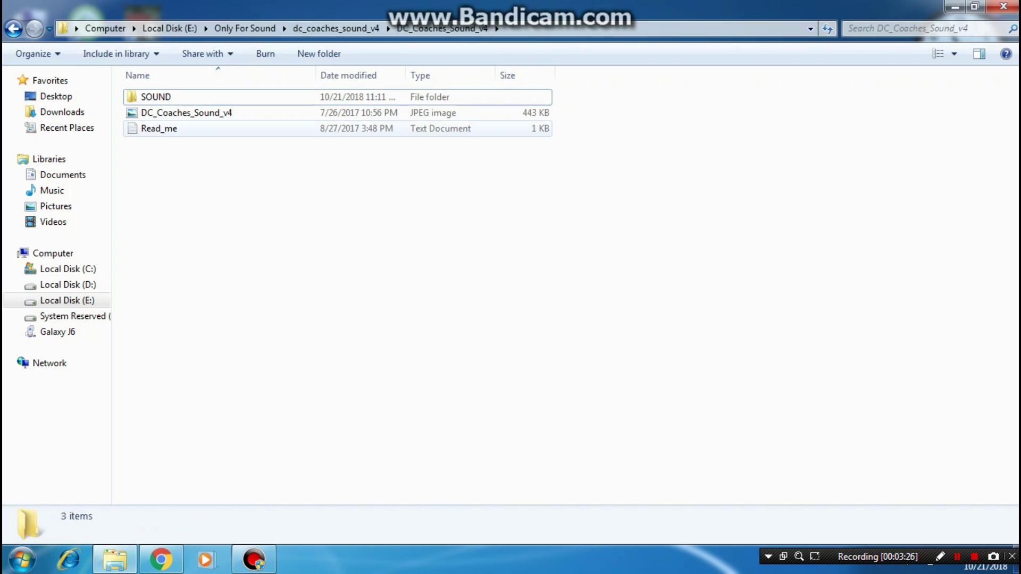
- Examine the sound files in the SOUND folder of DC_Coaches_Sound_v4 and go back to its parent folder
key(Return)
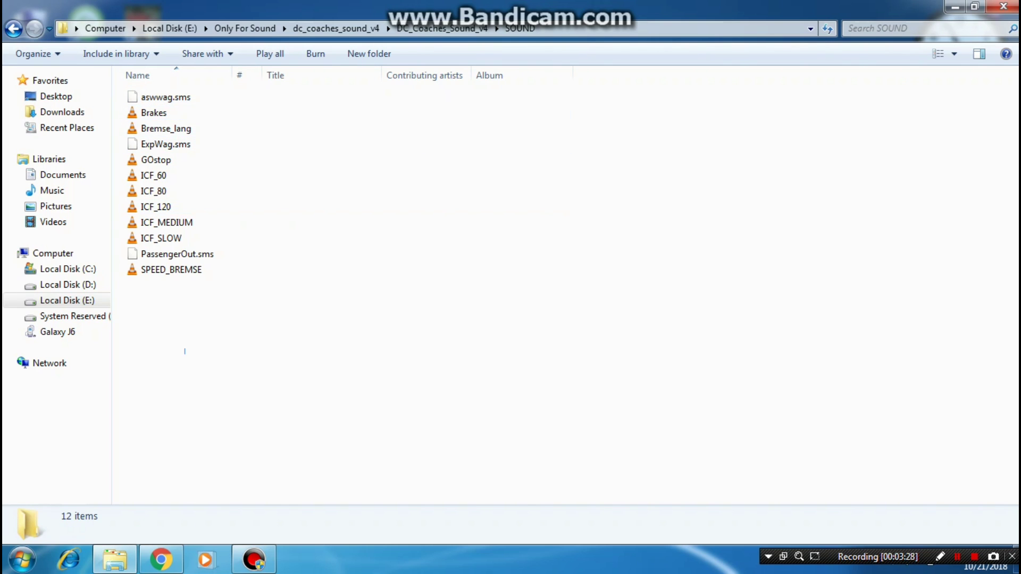
drag(200, 354, 186, 91)
key(BackSpace)
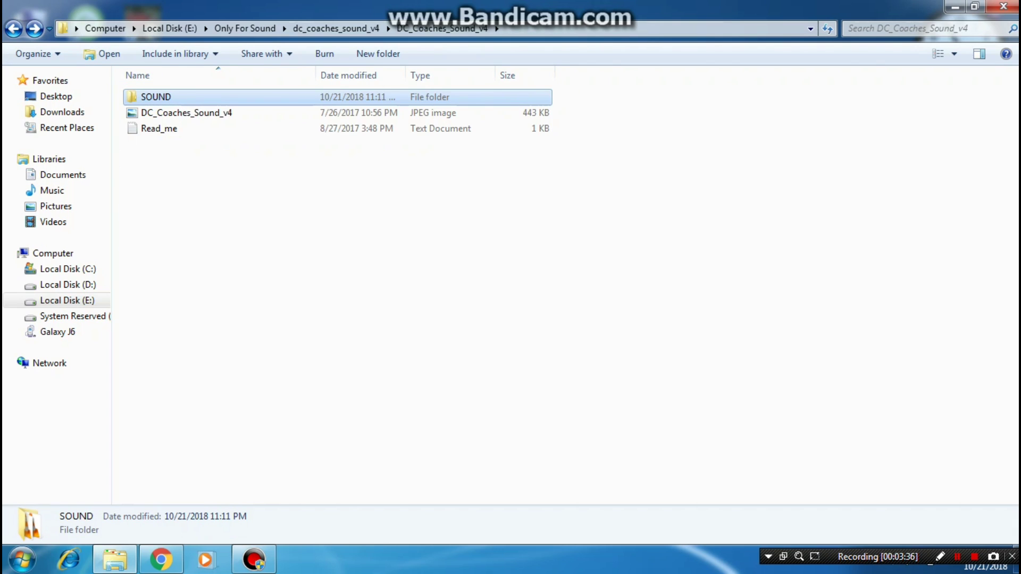
- Copy the SOUND folder from DC_Coaches_Sound_v4 and return to the Only For Sound folder
right_click(176, 91)
click(213, 413)
click(13, 28)
click(13, 28)
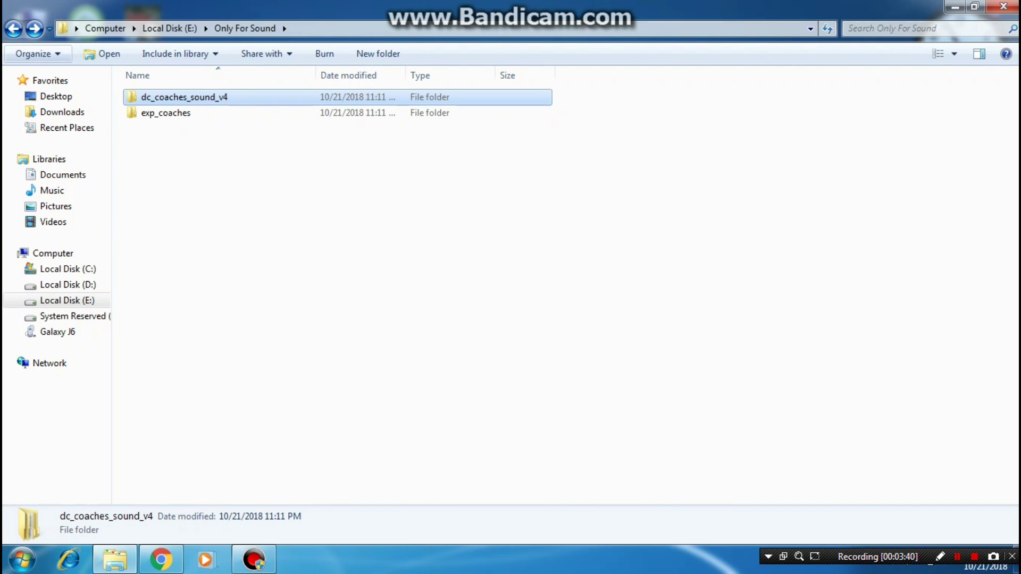
- Paste the copied SOUND folder into EXPRESS COACHES under exp_coaches, TRAINS, TRAINSET and refresh the view
click(165, 113)
key(Return)
key(Down)
key(Return)
key(Down)
key(Return)
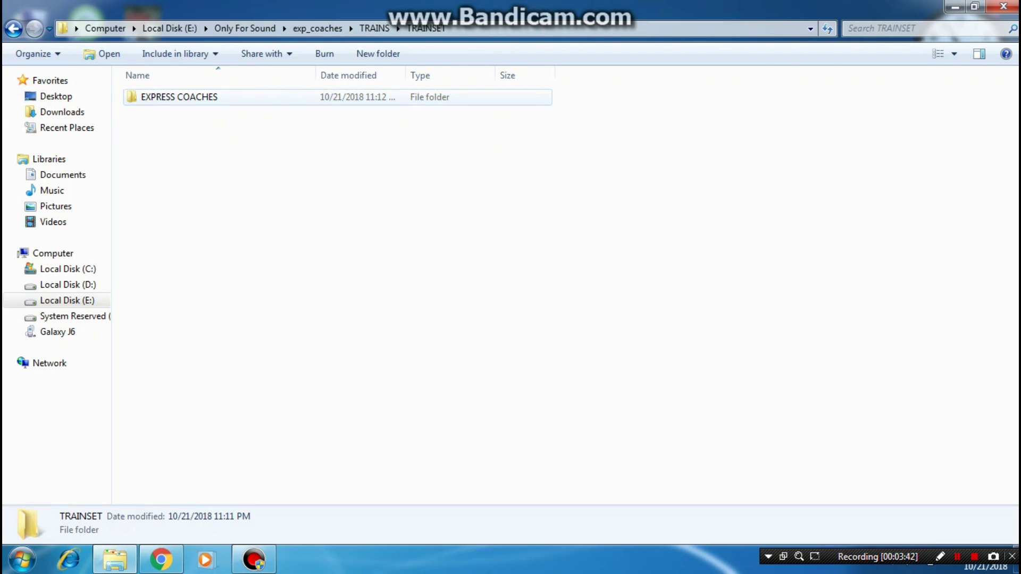
key(Down)
key(Return)
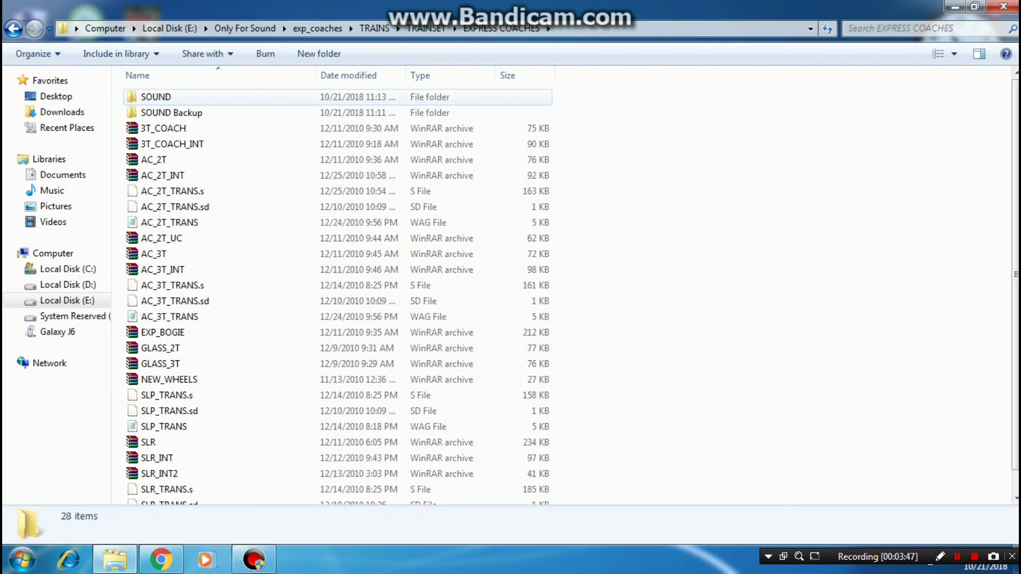
right_click(594, 151)
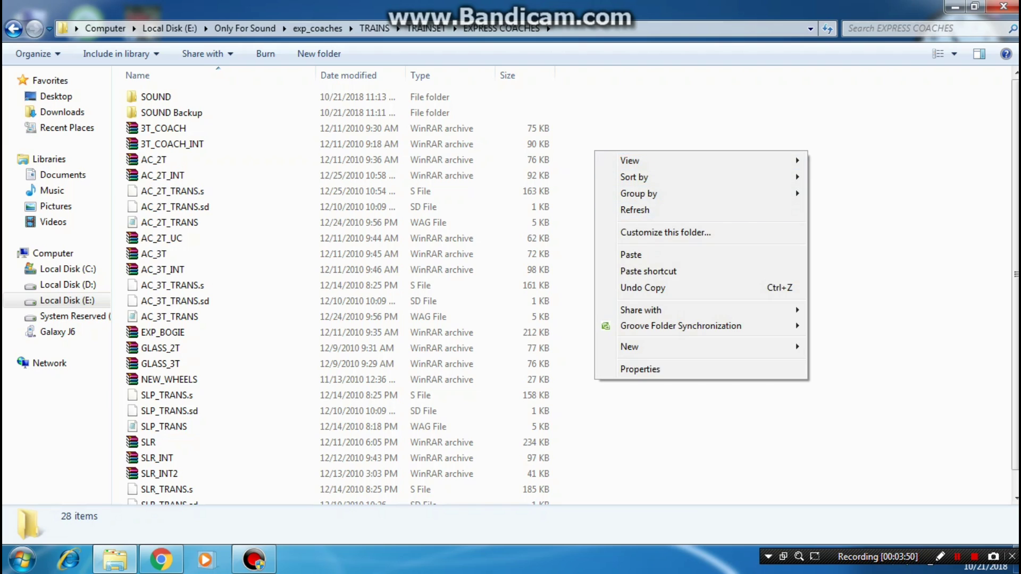
click(632, 210)
- Open the pasted SOUND folder in EXPRESS COACHES, examine its sound files and refresh the view
click(189, 98)
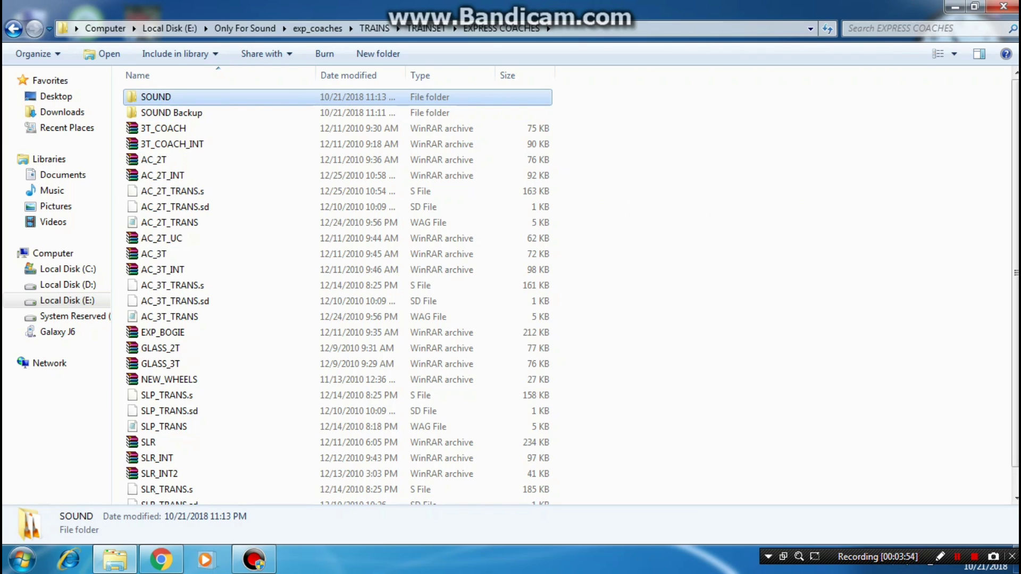
double_click(188, 97)
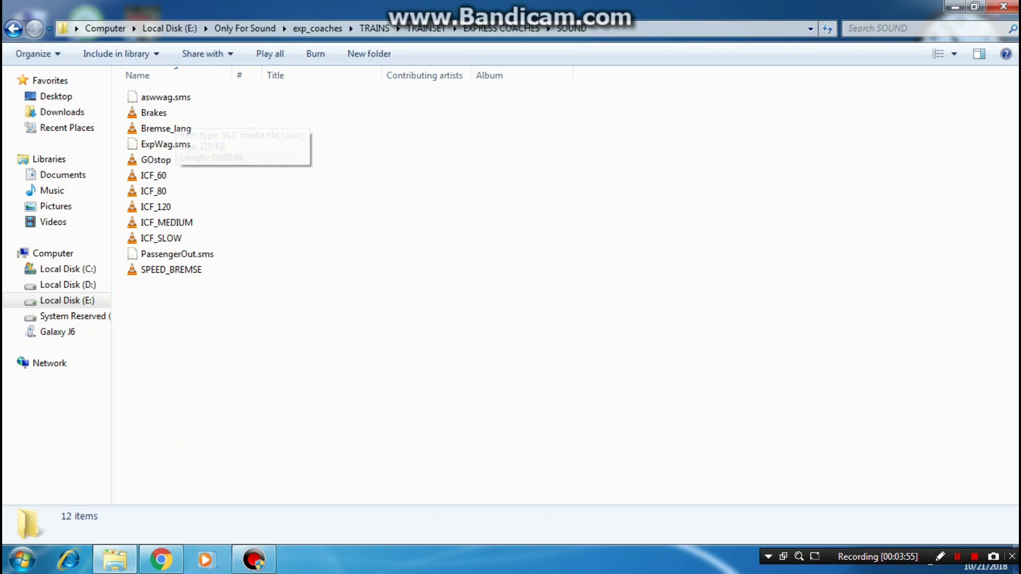
right_click(212, 133)
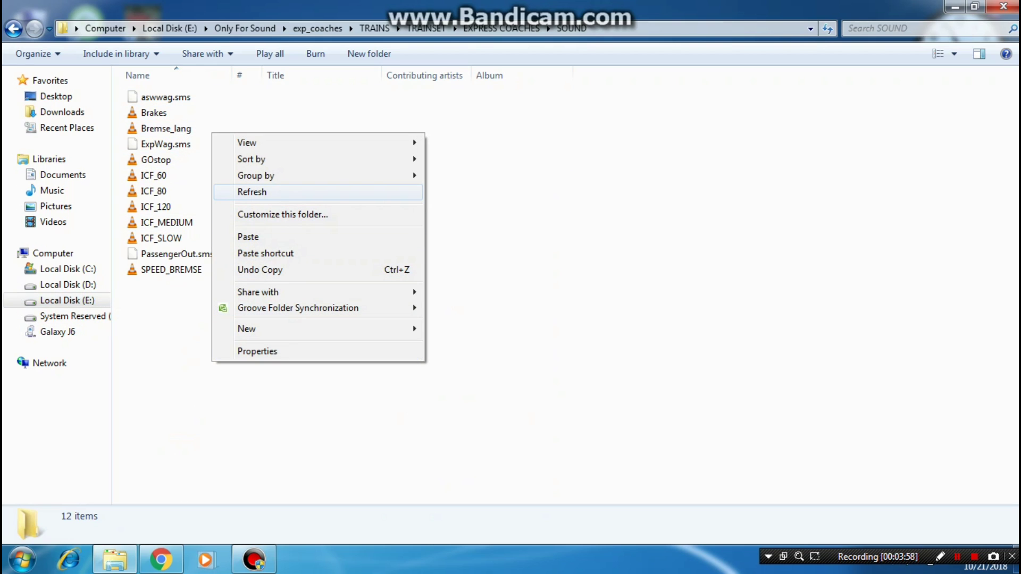
click(252, 192)
click(165, 97)
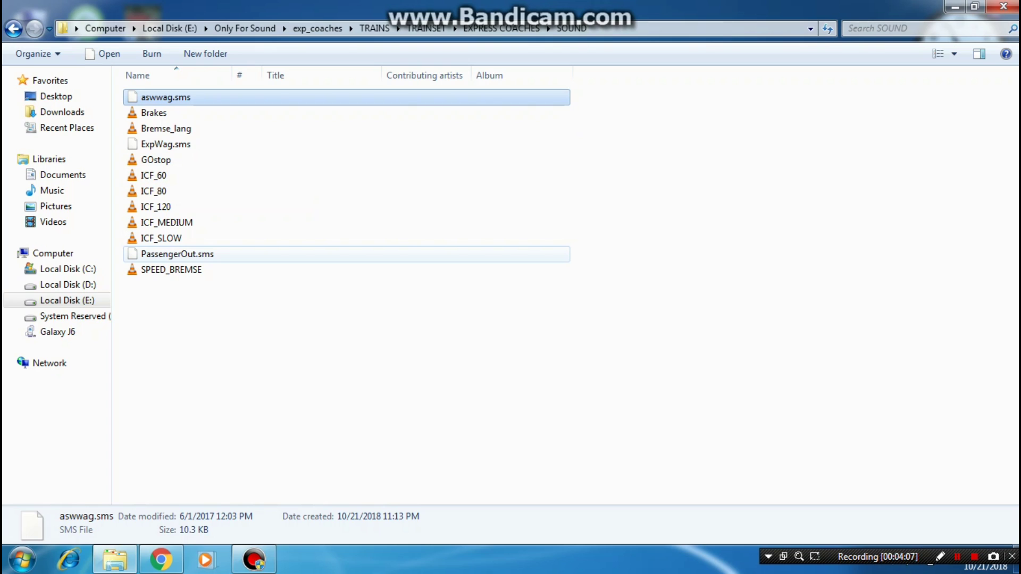
right_click(298, 106)
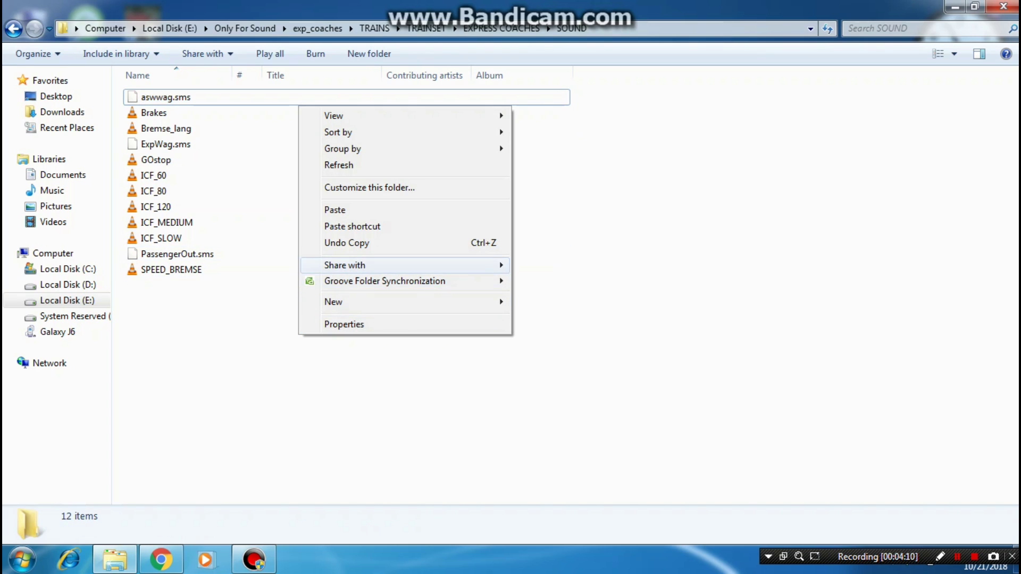
click(338, 165)
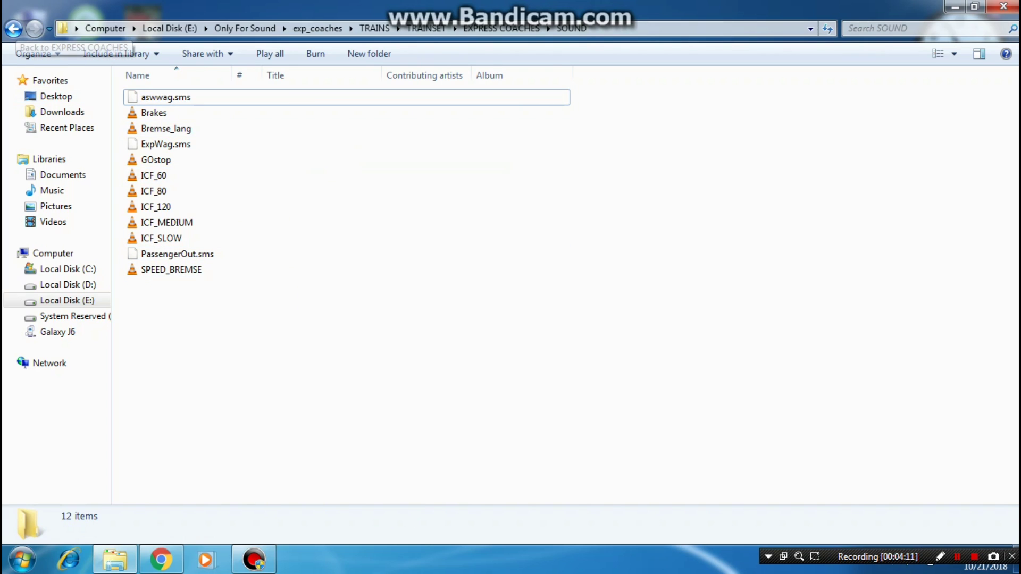
- Go back to EXPRESS COACHES, look over its files and open the AC_2T_TRANS WAG file
click(14, 28)
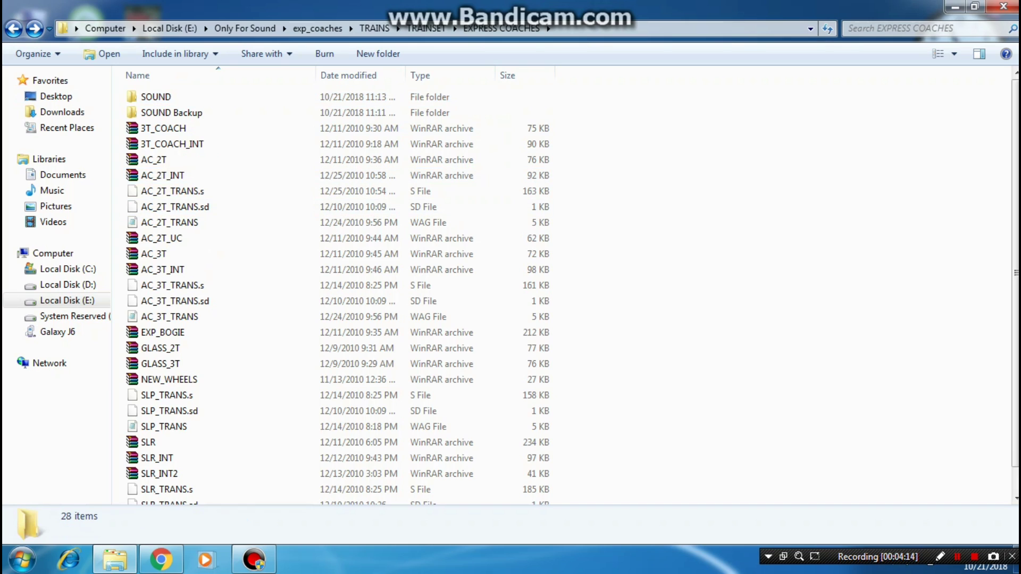
scroll(159, 370, down, 1)
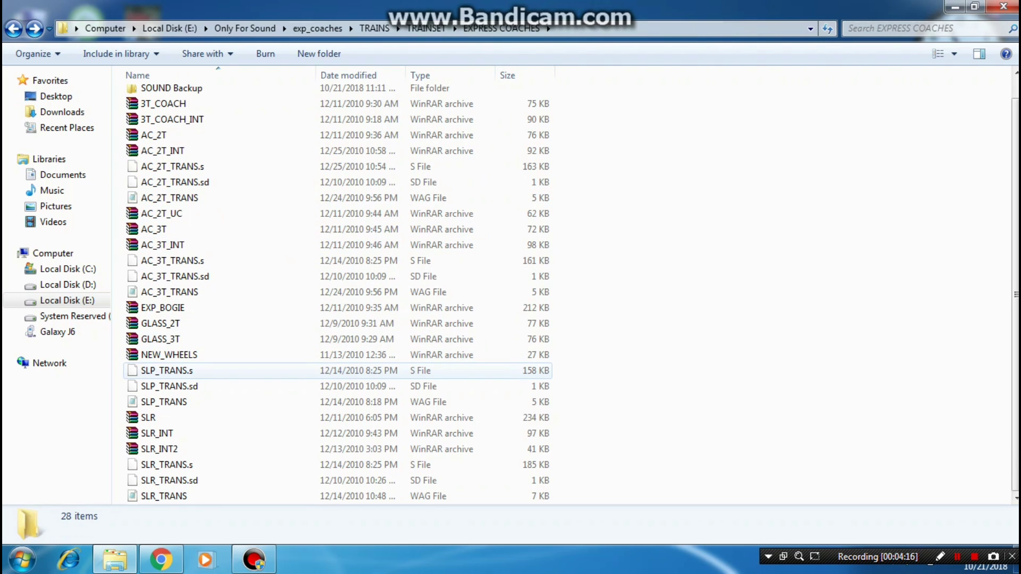
scroll(159, 274, up, 1)
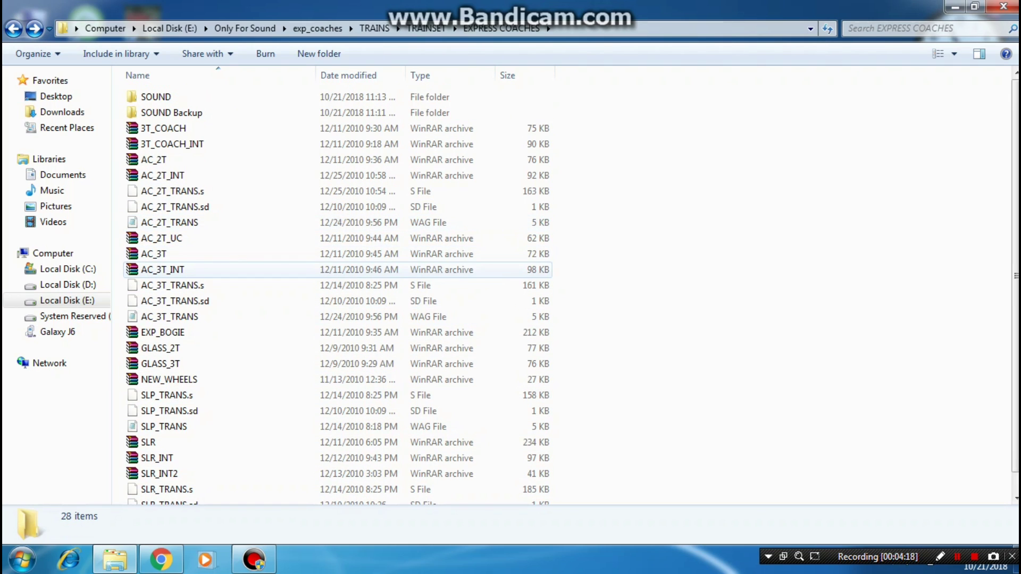
click(169, 222)
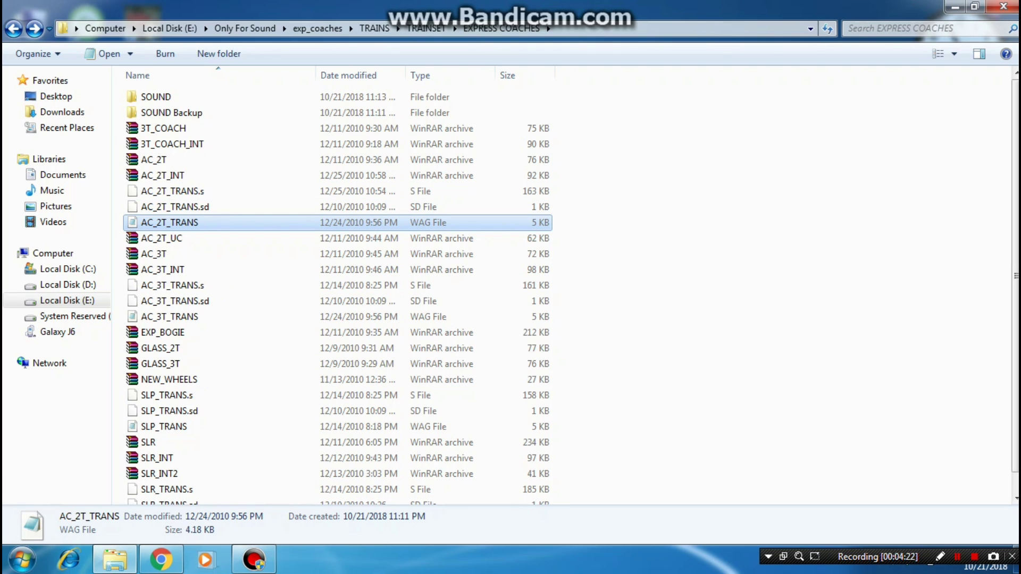
key(Return)
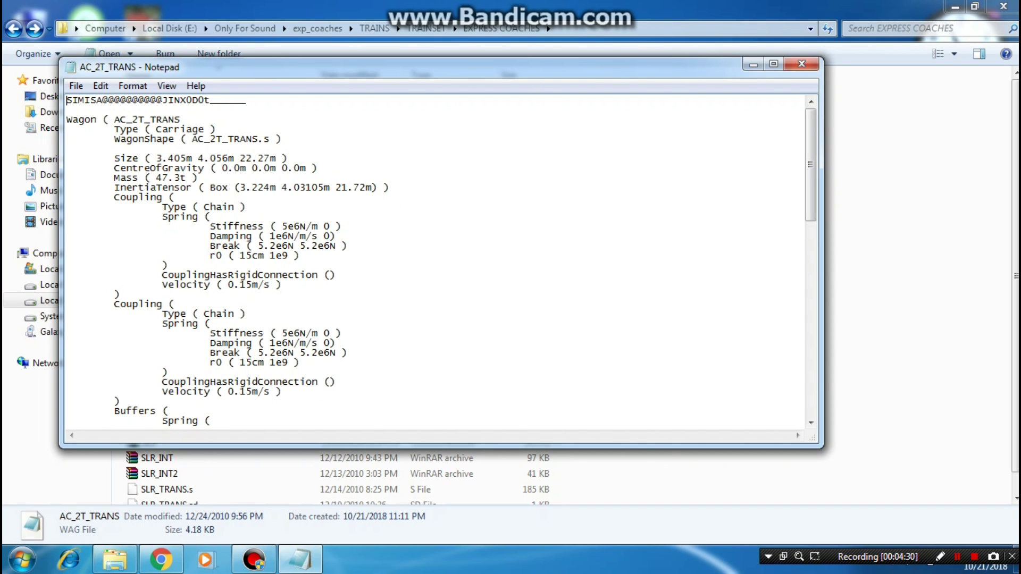
- Search AC_2T_TRANS for "sms", check the file name in its Sound entry and close the file
key(ctrl+f)
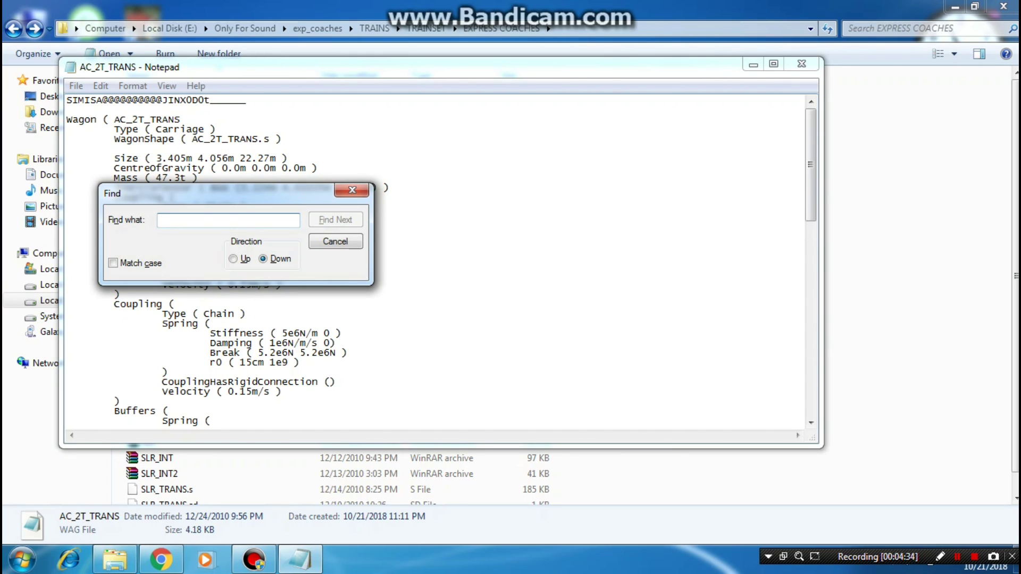
text(sm)
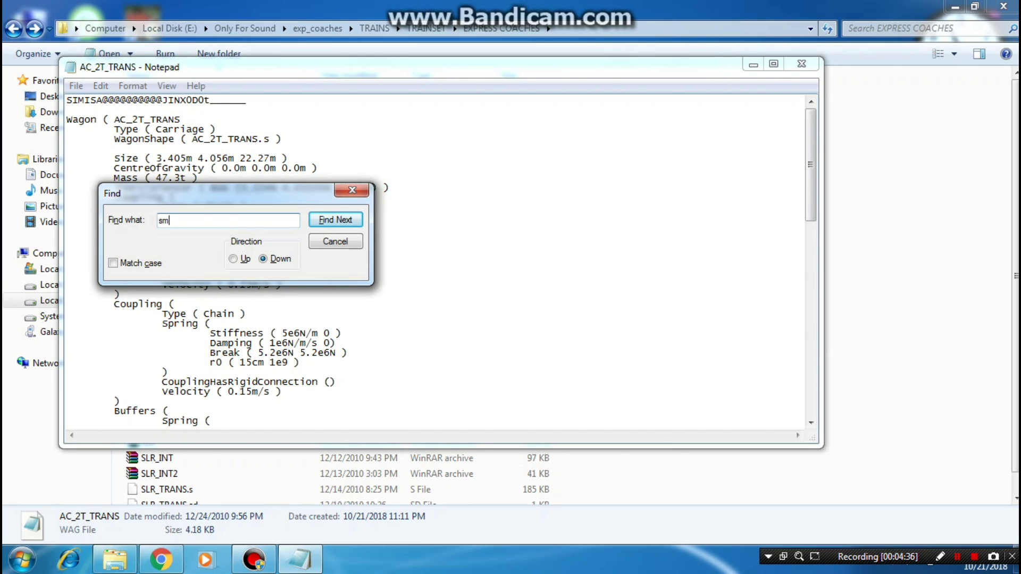
text(s)
key(Return)
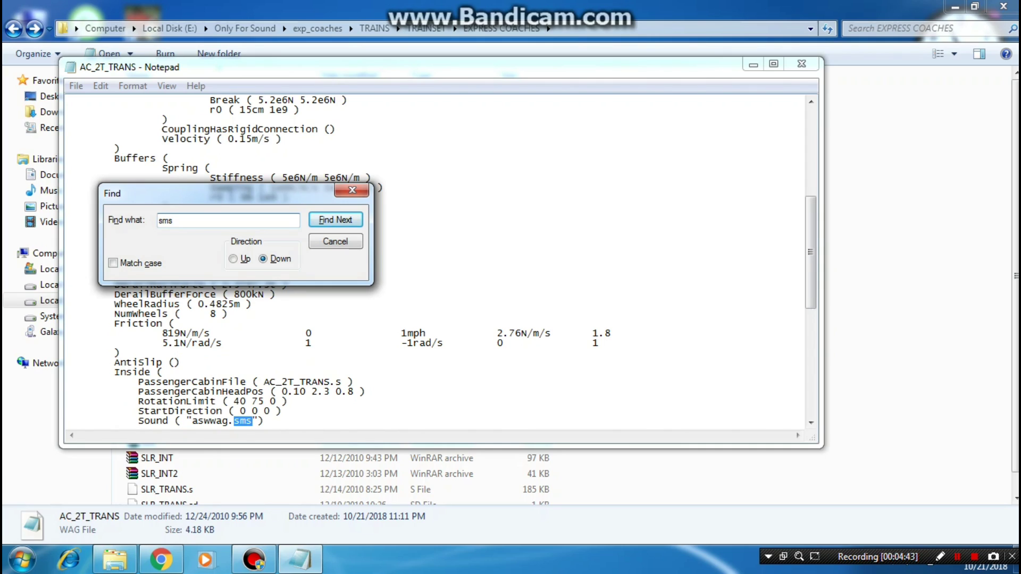
click(191, 420)
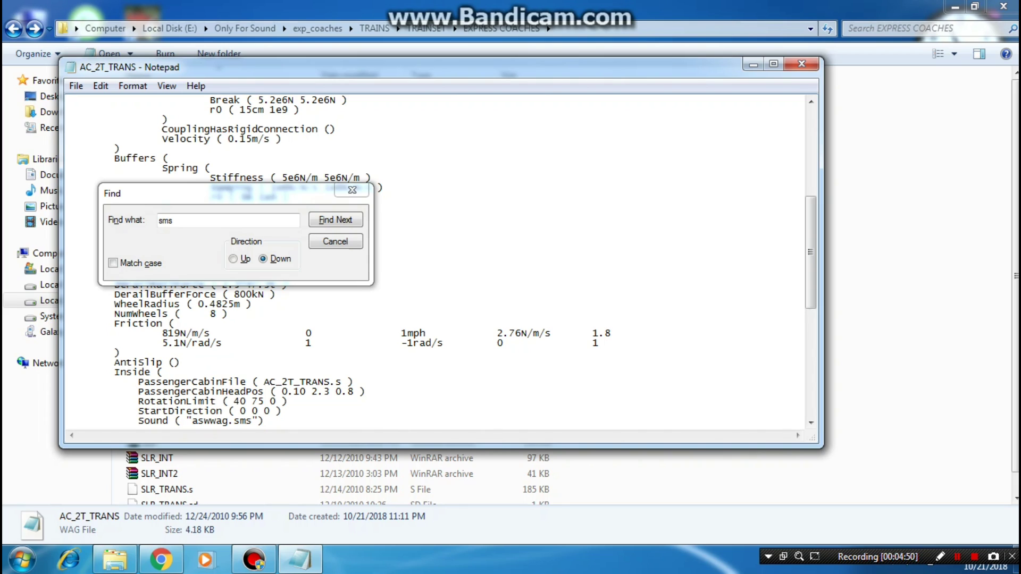
click(352, 190)
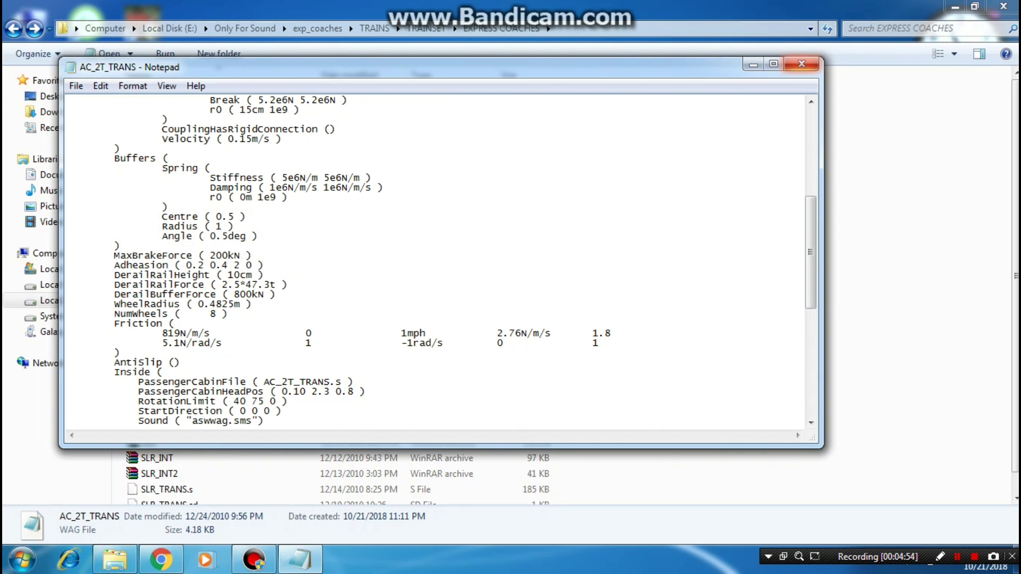
click(801, 64)
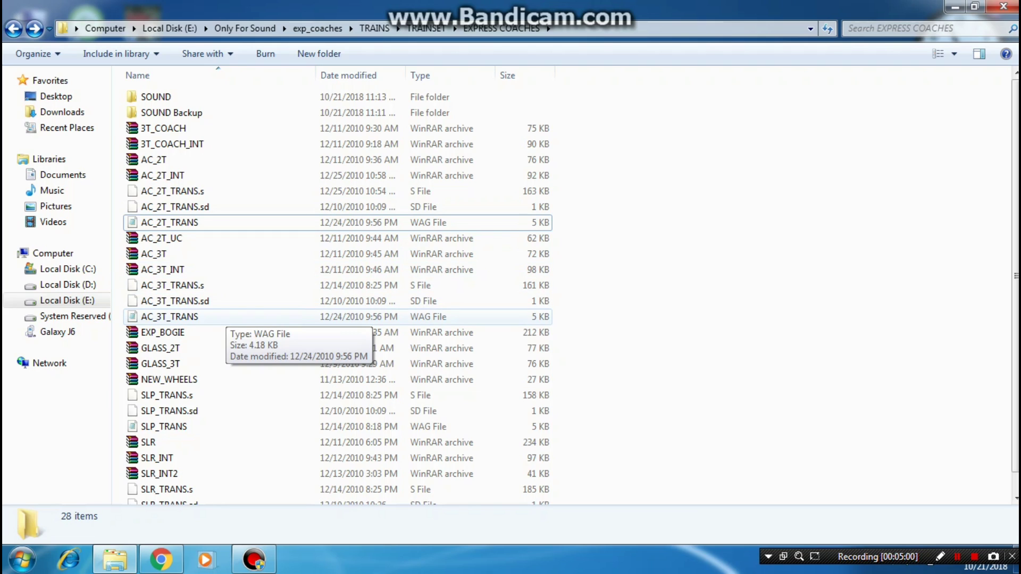
- Open the AC_3T_TRANS WAG file, search it for "sms" to check its Sound entry and close it
double_click(212, 318)
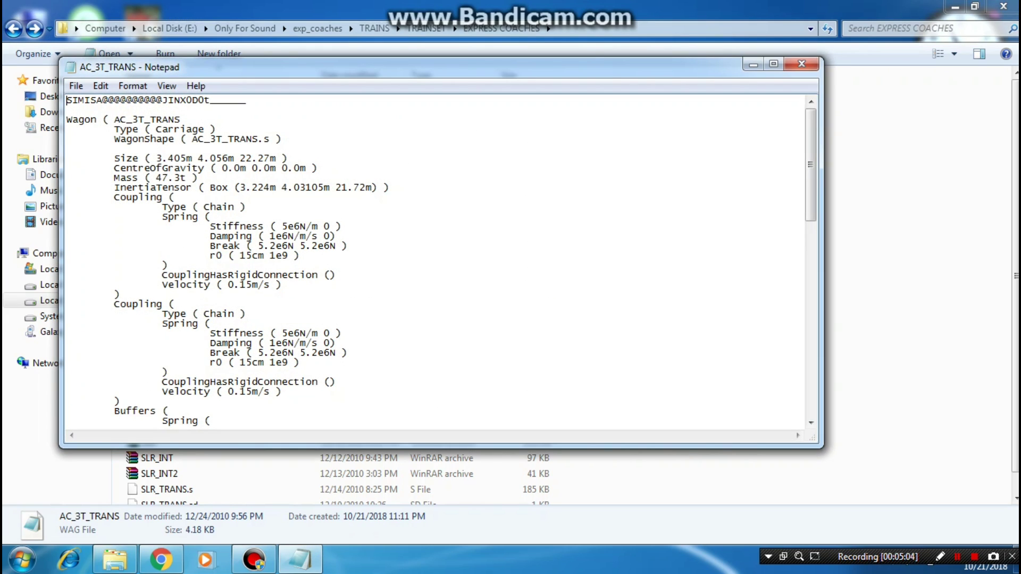
key(ctrl+f)
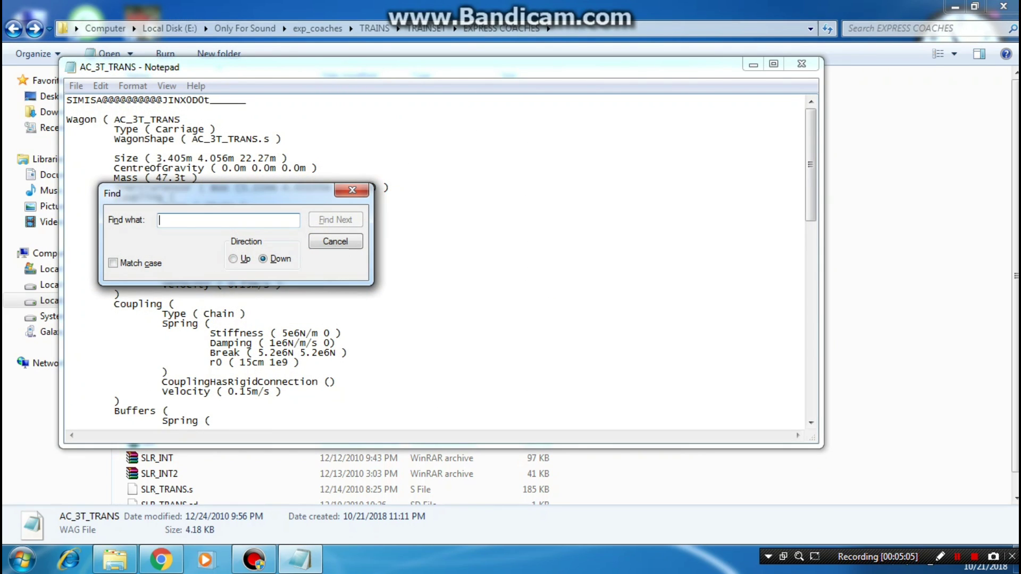
text(sms)
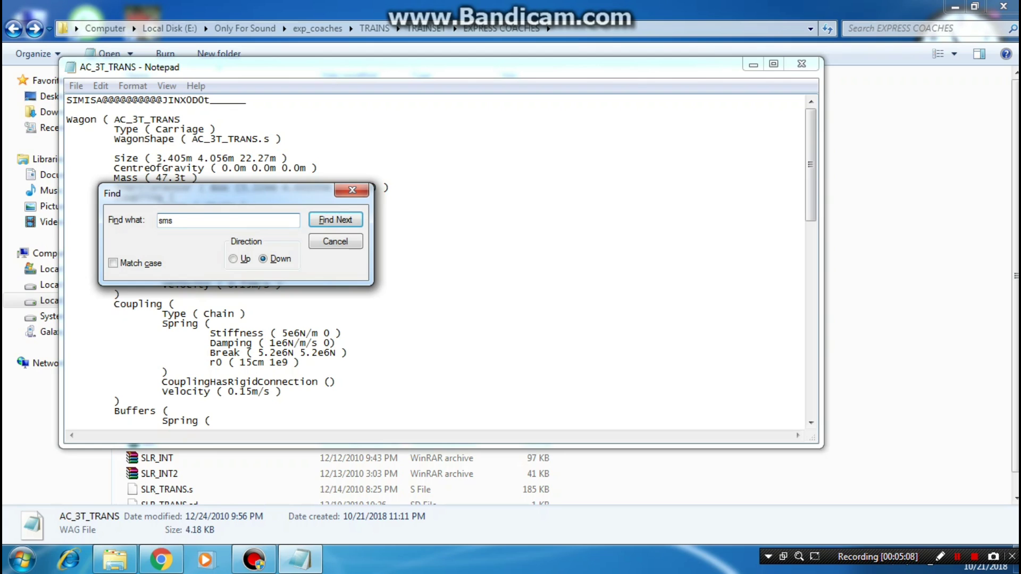
key(Return)
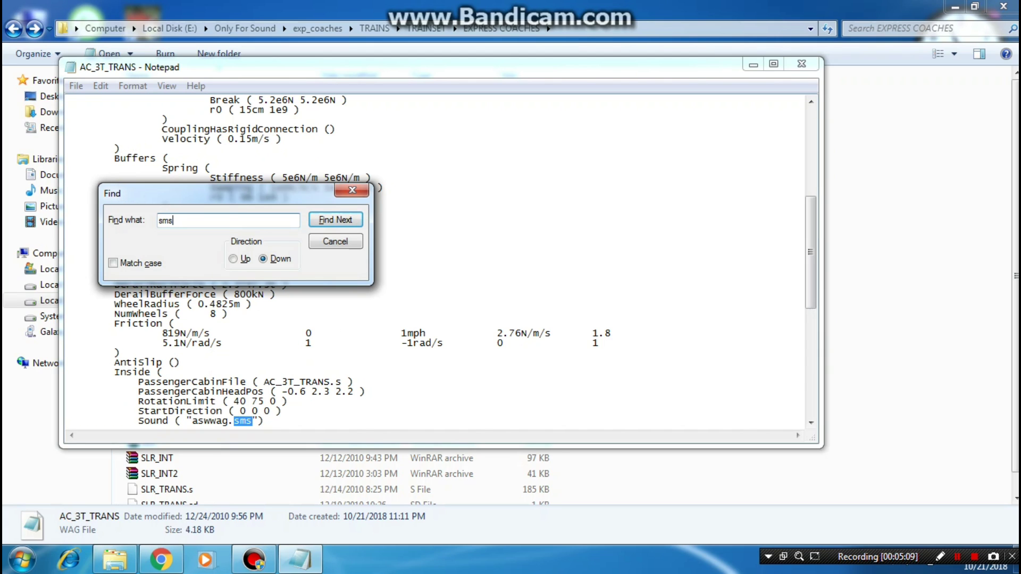
key(Escape)
key(alt+F4)
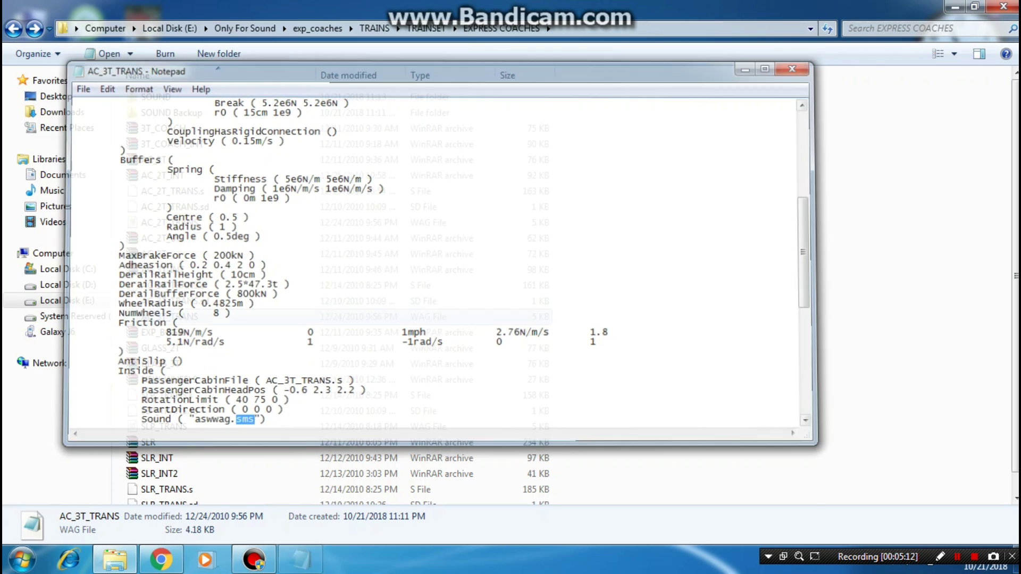
- Check the Sound entry of the SLP_TRANS WAG file by searching for "sms", close it and refresh the folder
scroll(338, 287, down, 1)
double_click(164, 402)
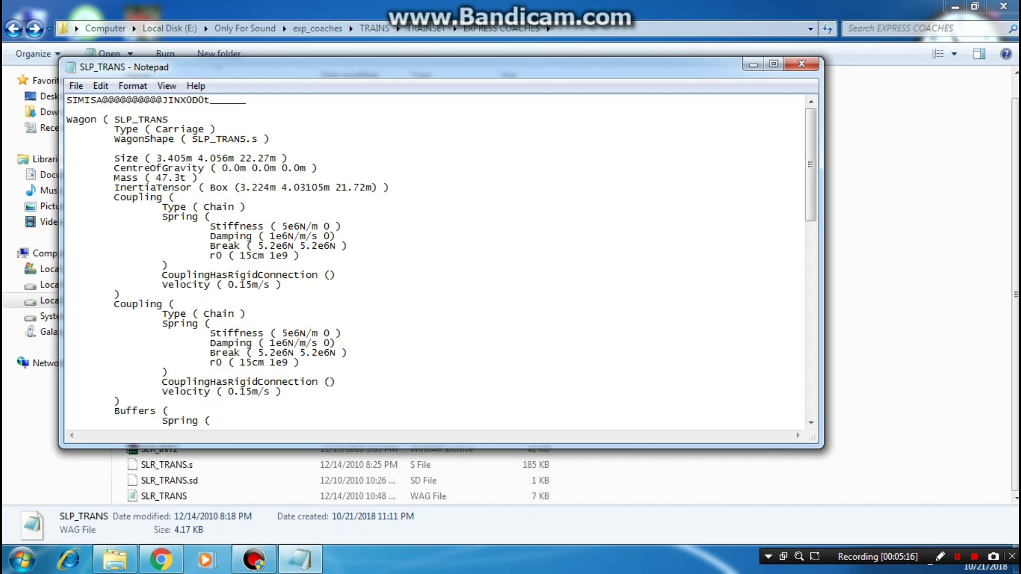
key(ctrl+f)
text(sms)
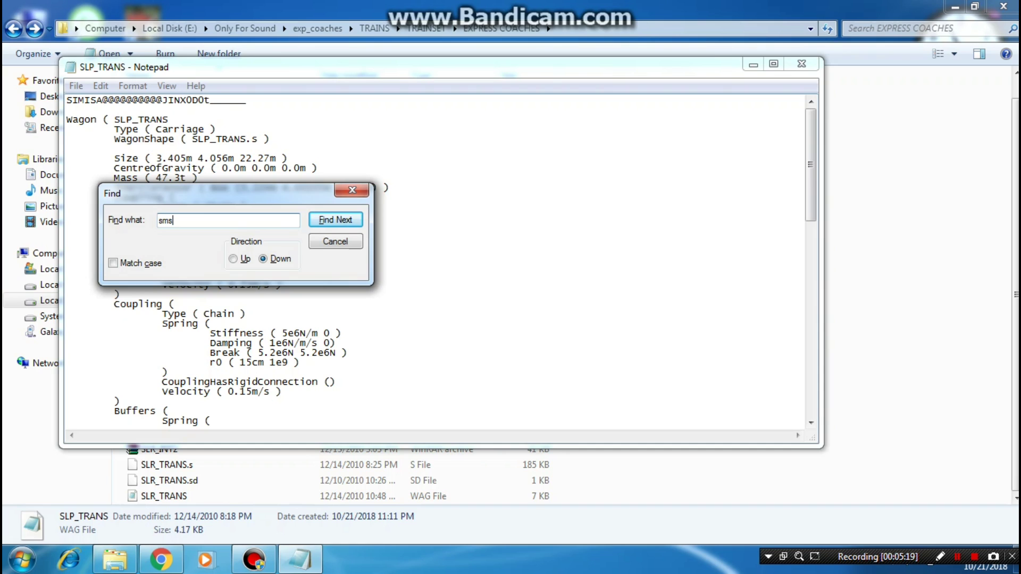
key(Return)
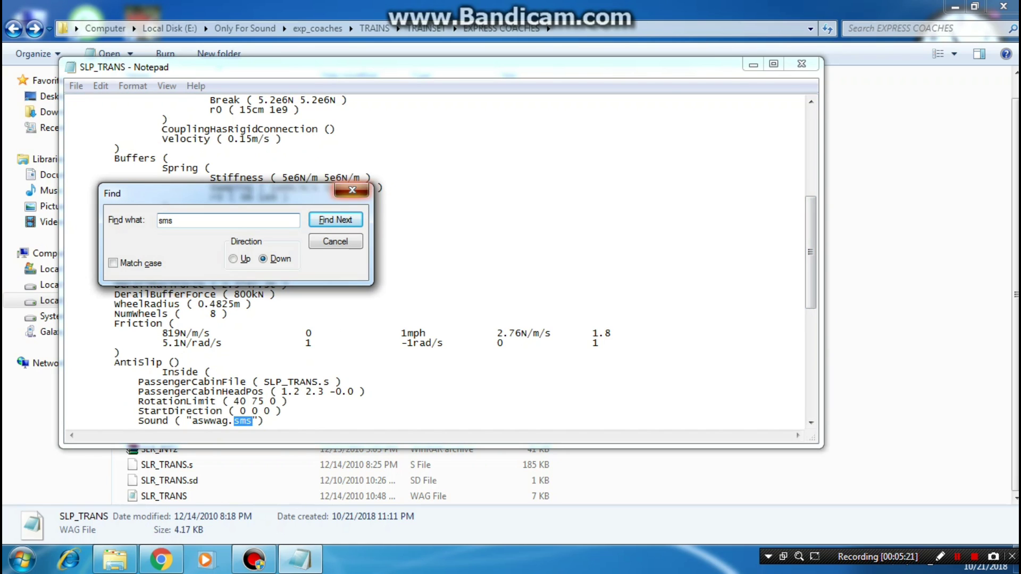
click(352, 190)
click(801, 63)
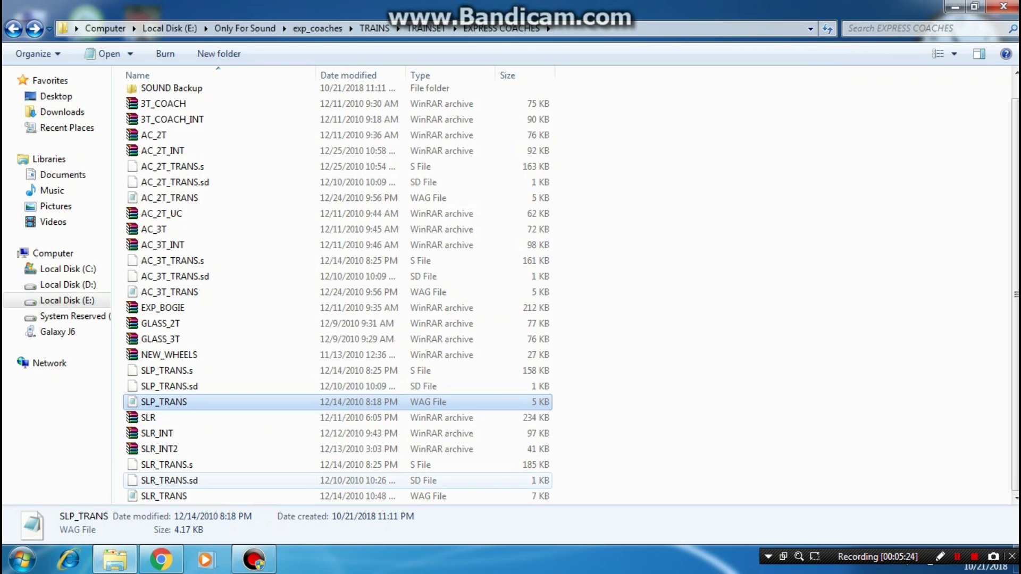
right_click(764, 303)
click(803, 362)
- Check the Sound entry of the SLR_TRANS WAG file by searching for "sms", close it and refresh the folder
scroll(798, 367, down, 1)
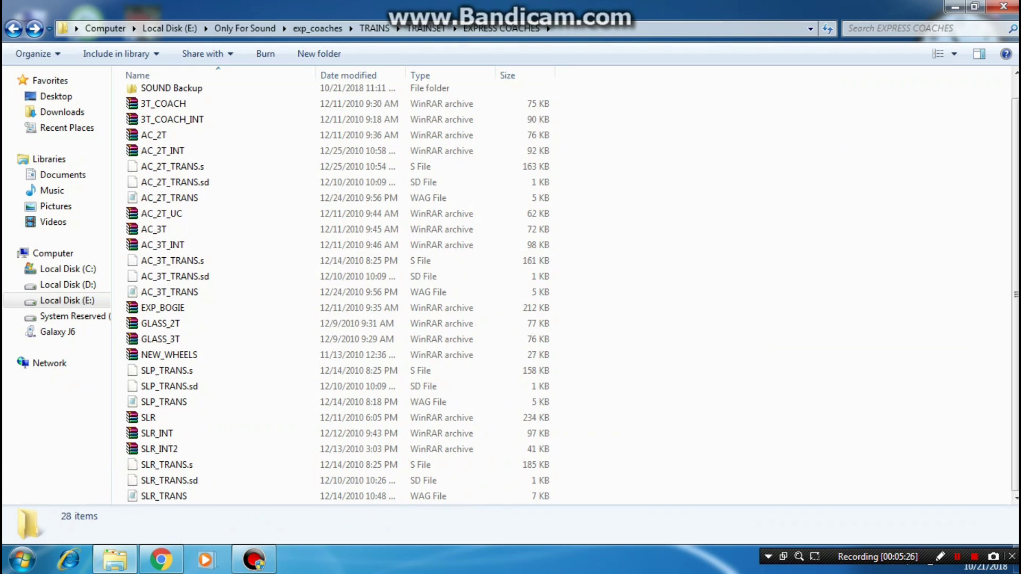
double_click(159, 495)
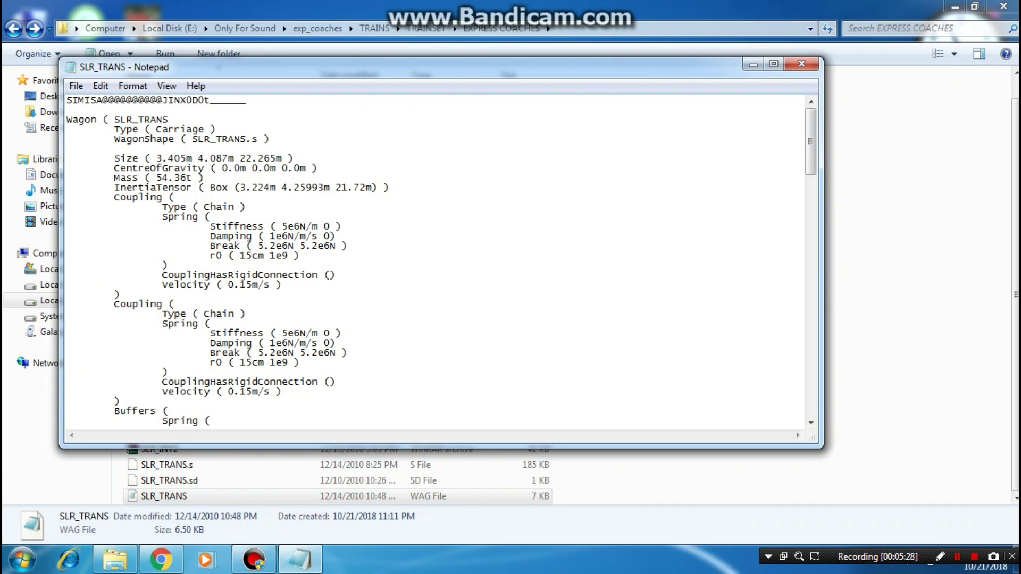
key(ctrl+f)
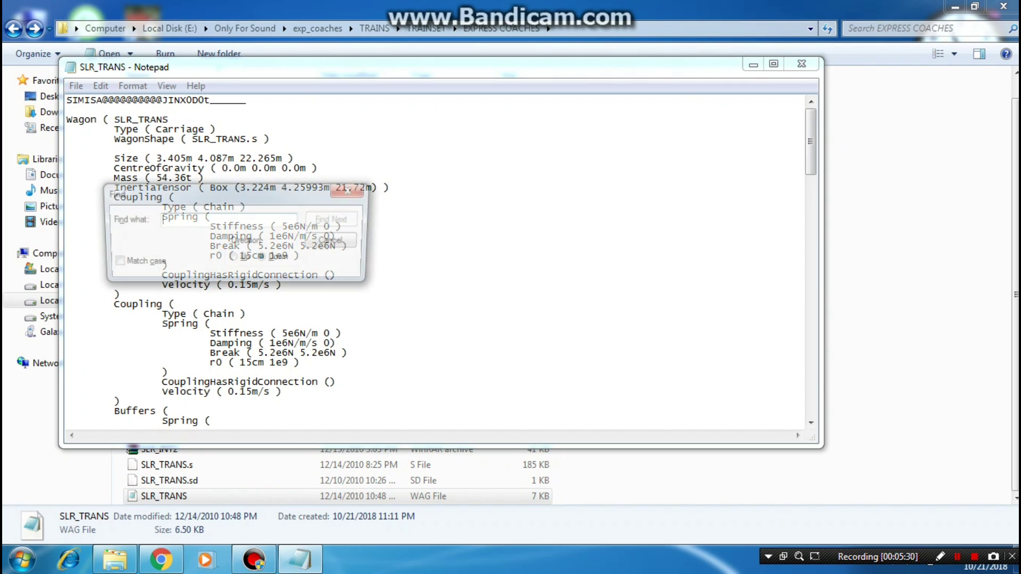
text(sms)
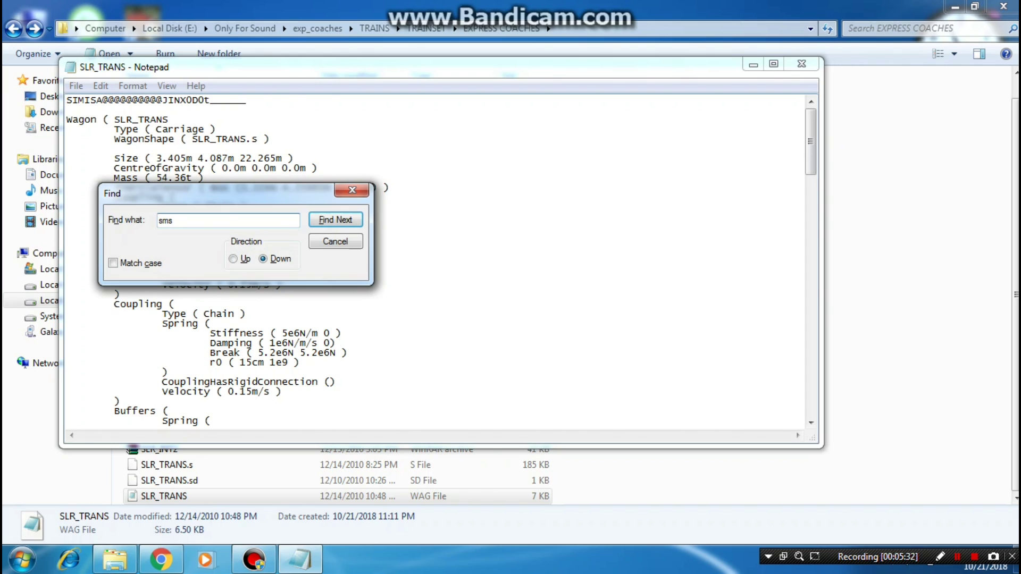
key(Return)
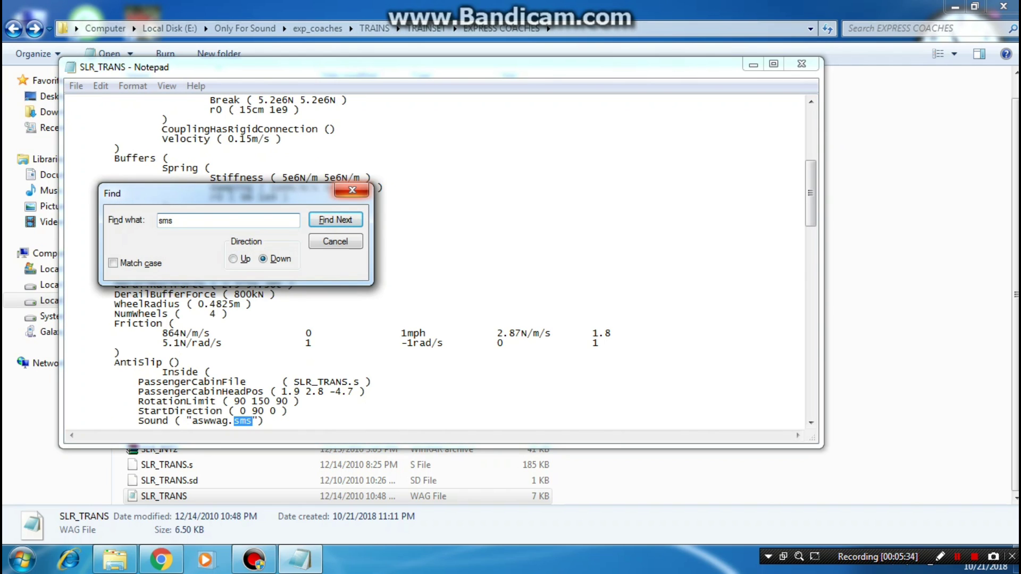
click(352, 190)
drag(192, 420, 224, 432)
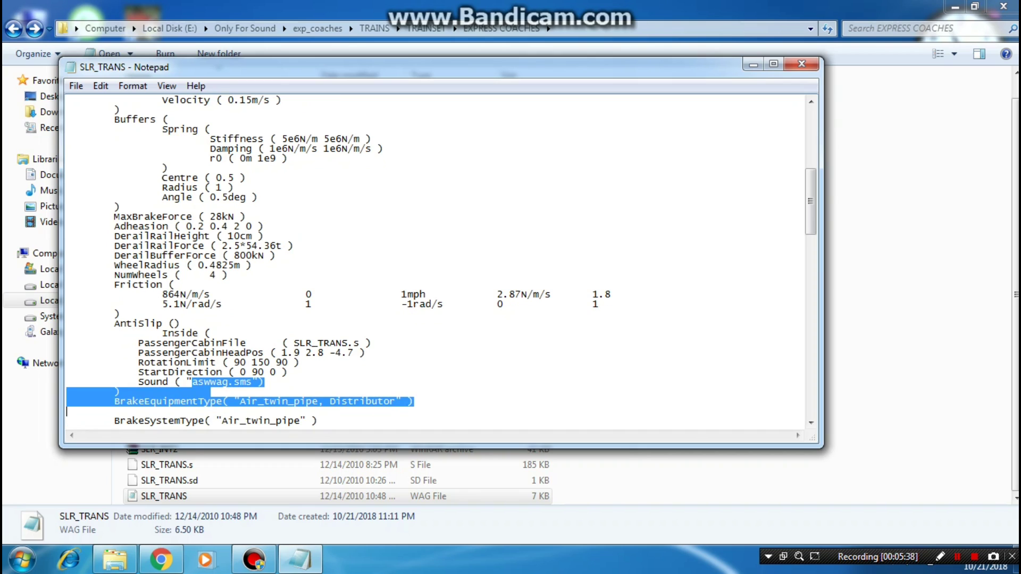
click(287, 373)
click(801, 64)
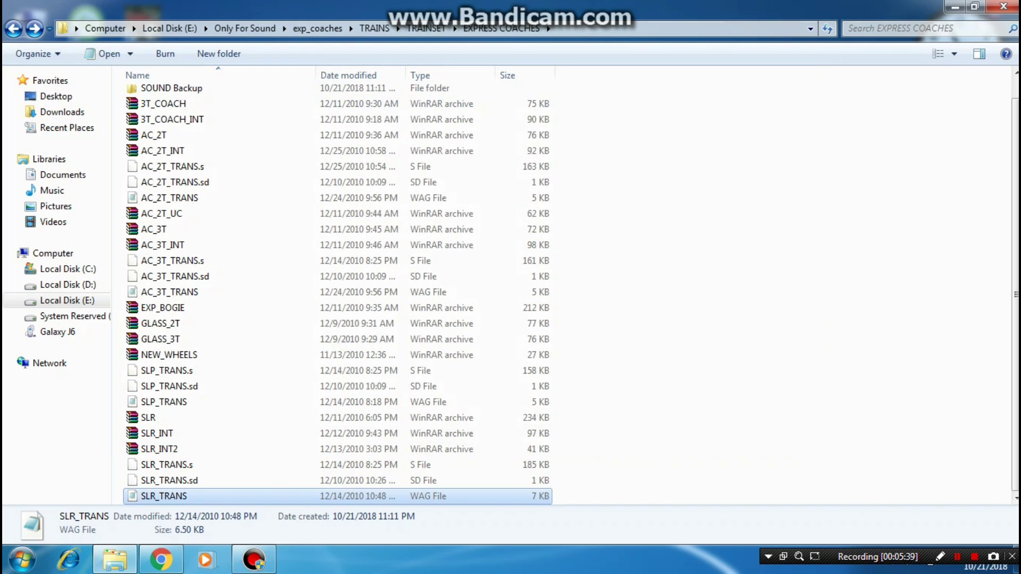
right_click(711, 184)
click(744, 244)
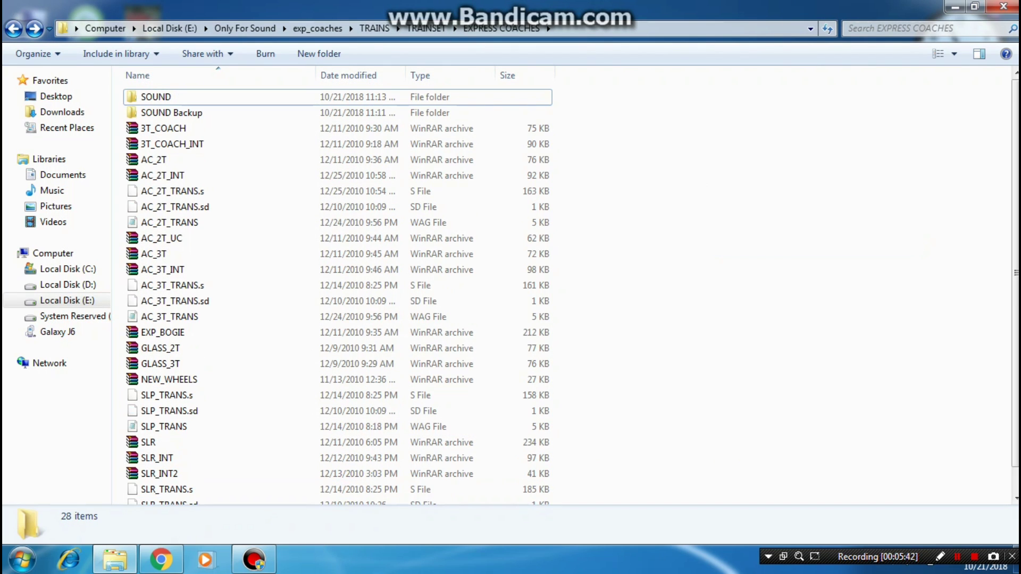
- Return to TRAINSET and copy the EXPRESS COACHES folder
click(13, 29)
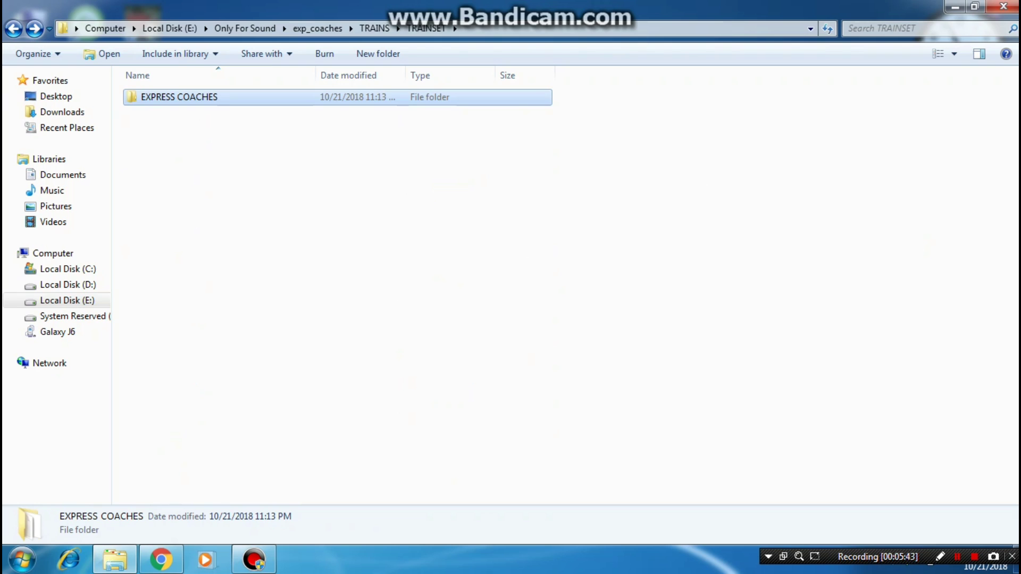
right_click(171, 96)
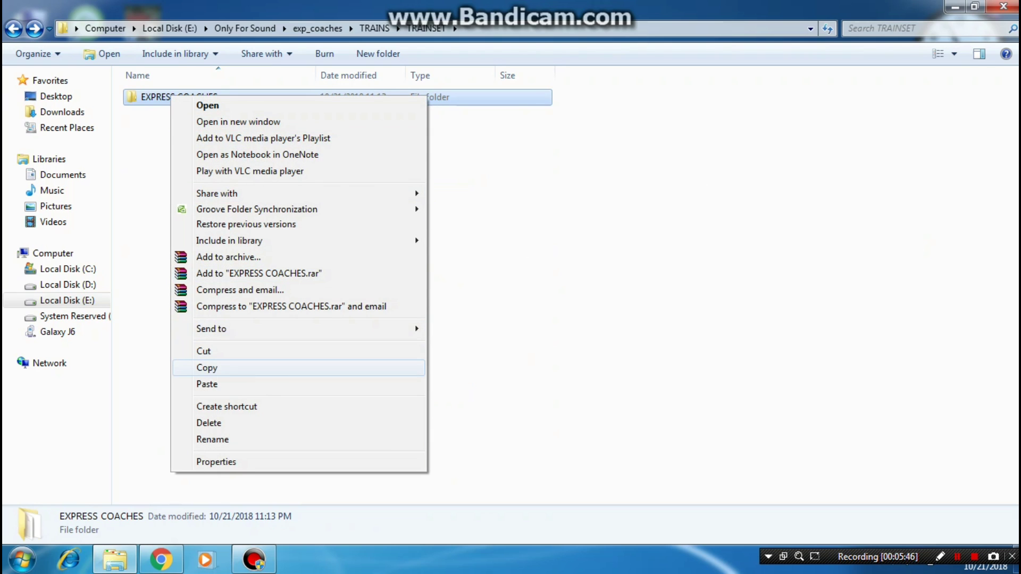
click(207, 368)
- Paste the copied EXPRESS COACHES folder into the ROUTES folder of Games\MSTS\Demo Model 1 on Local Disk (E:)
click(67, 301)
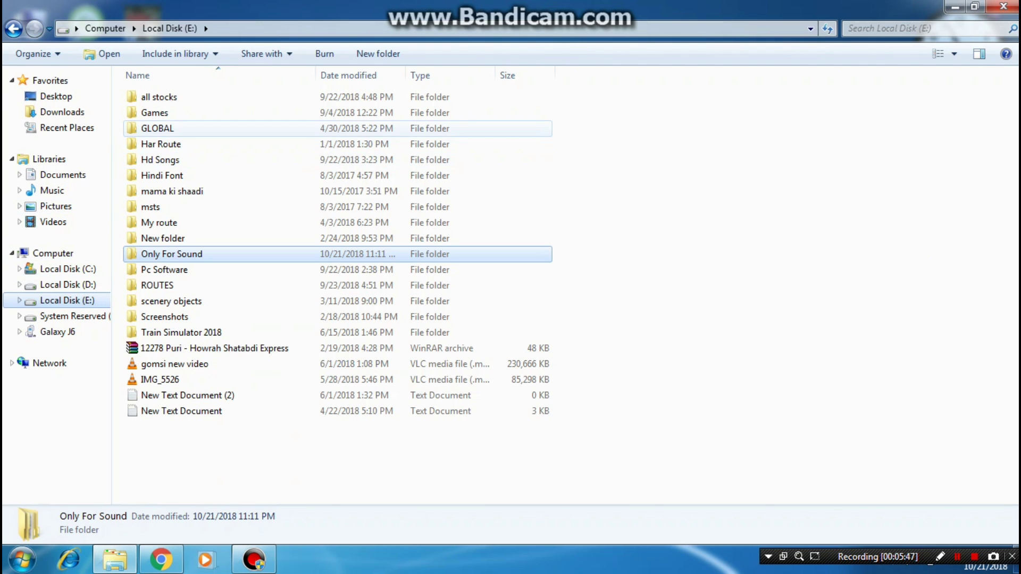
double_click(154, 112)
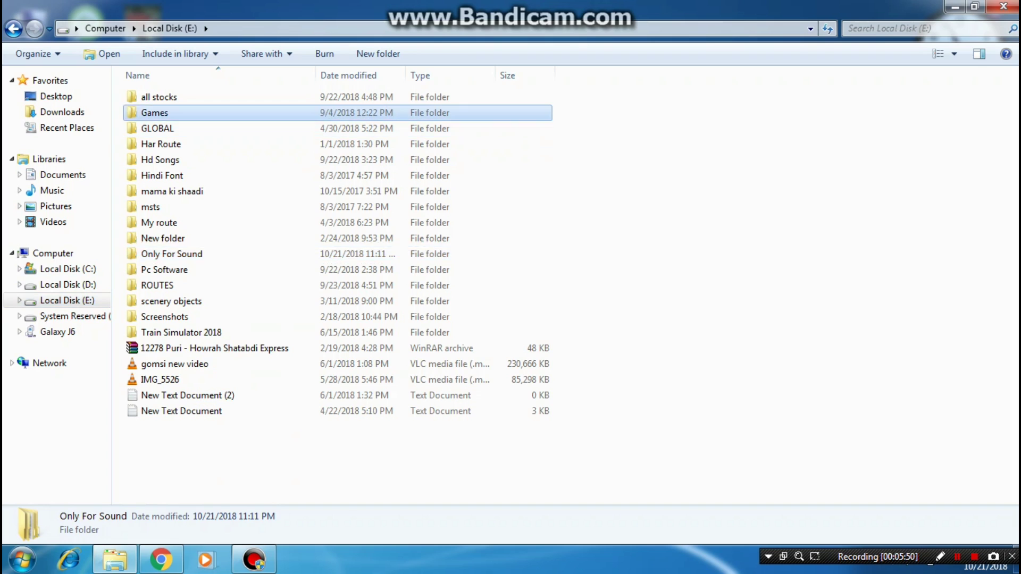
click(14, 29)
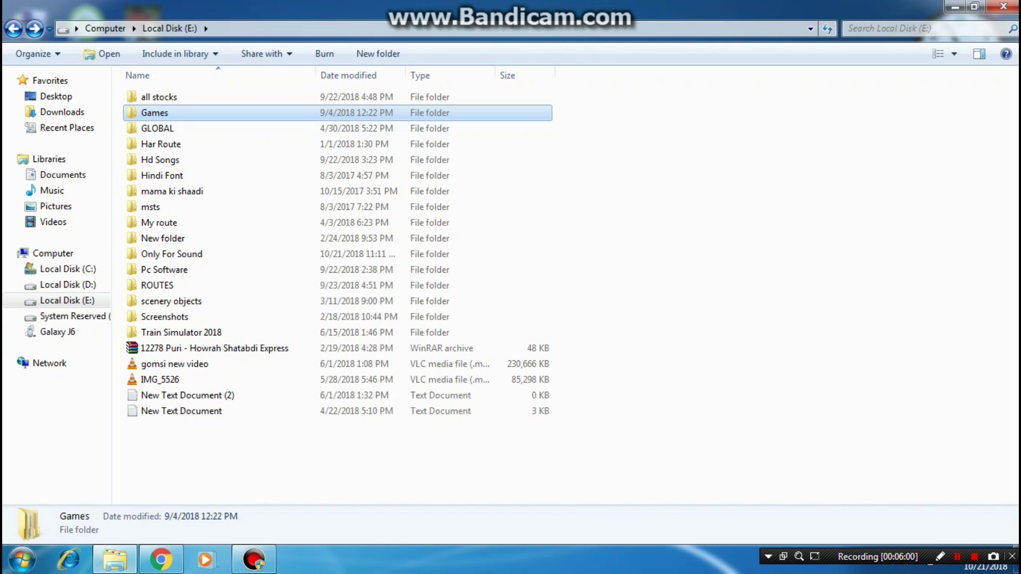
double_click(154, 112)
double_click(153, 97)
double_click(168, 98)
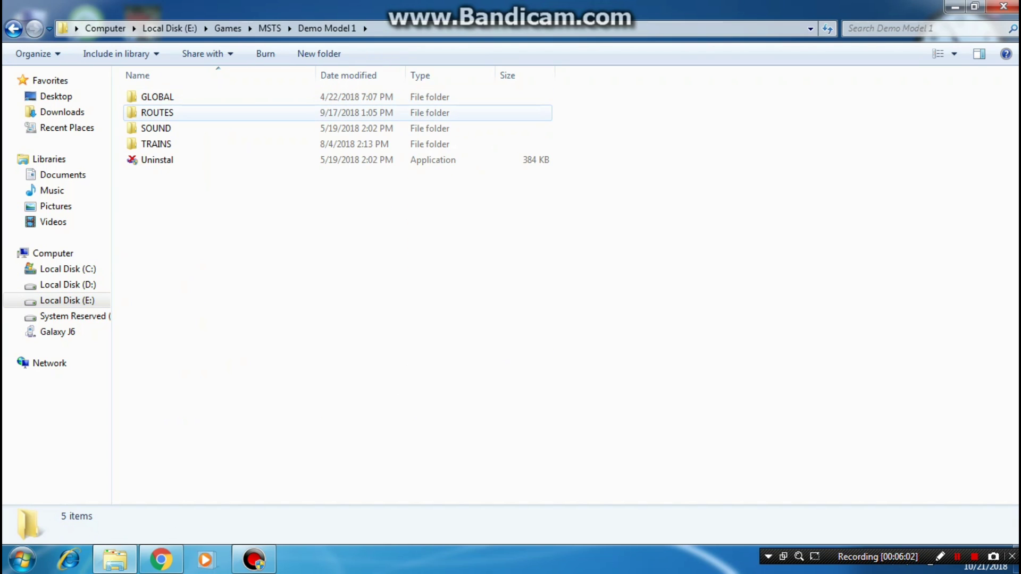
double_click(157, 113)
right_click(605, 143)
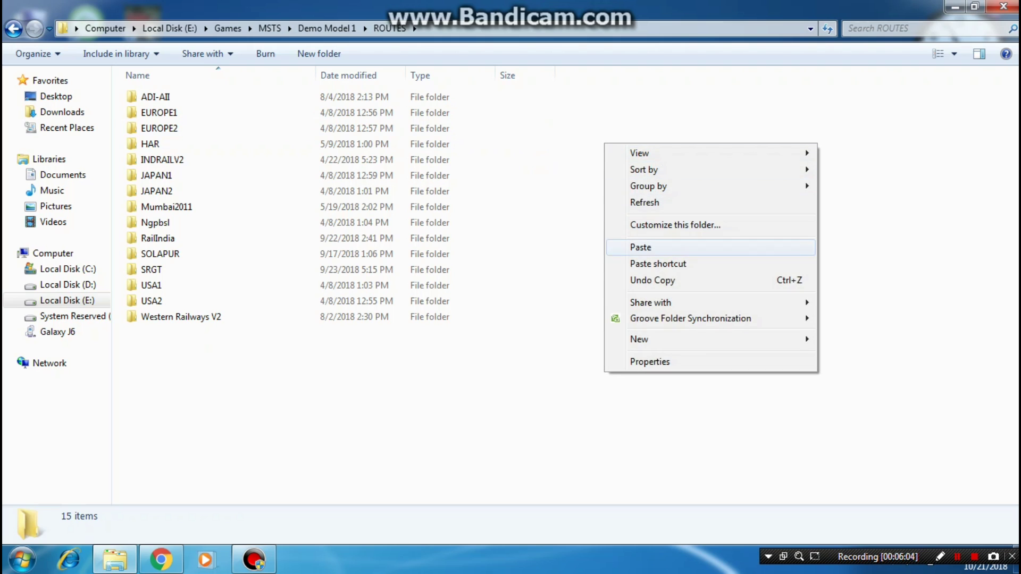
click(641, 247)
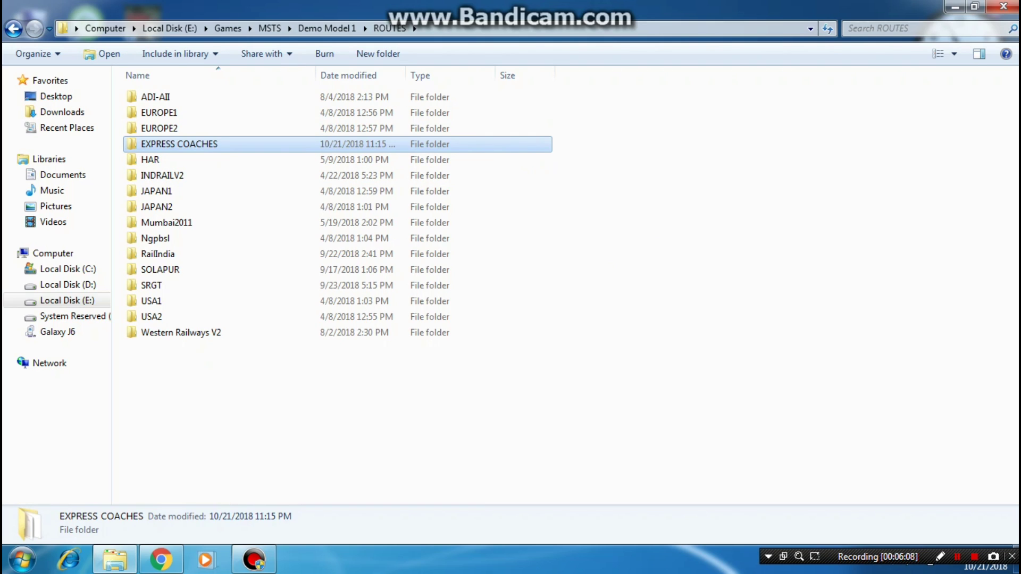
- Move the EXPRESS COACHES folder from ROUTES into Demo Model 1's TRAINS\TRAINSET, agreeing to merge it with the existing folder of that name
click(13, 29)
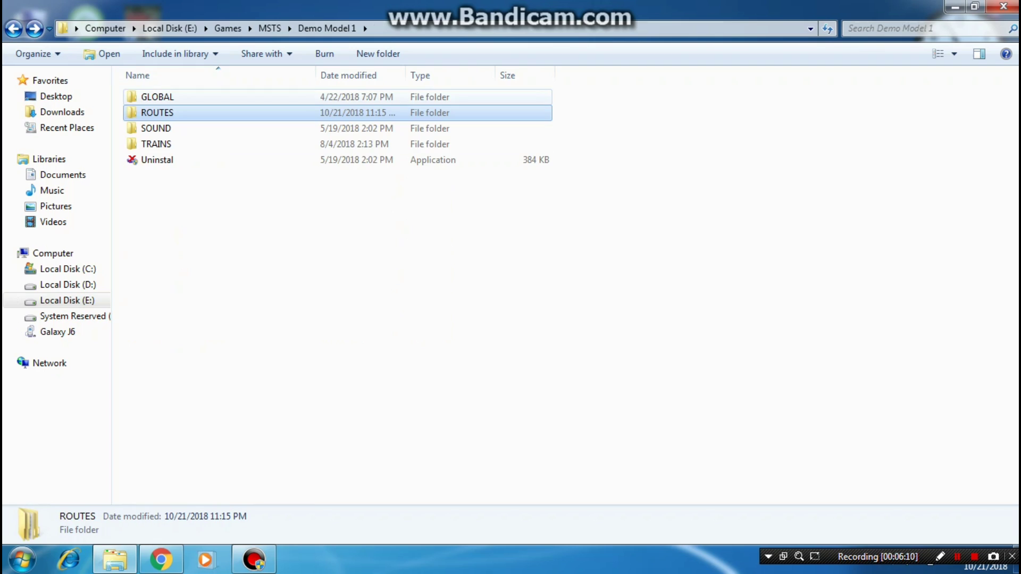
key(t)
key(Return)
key(t)
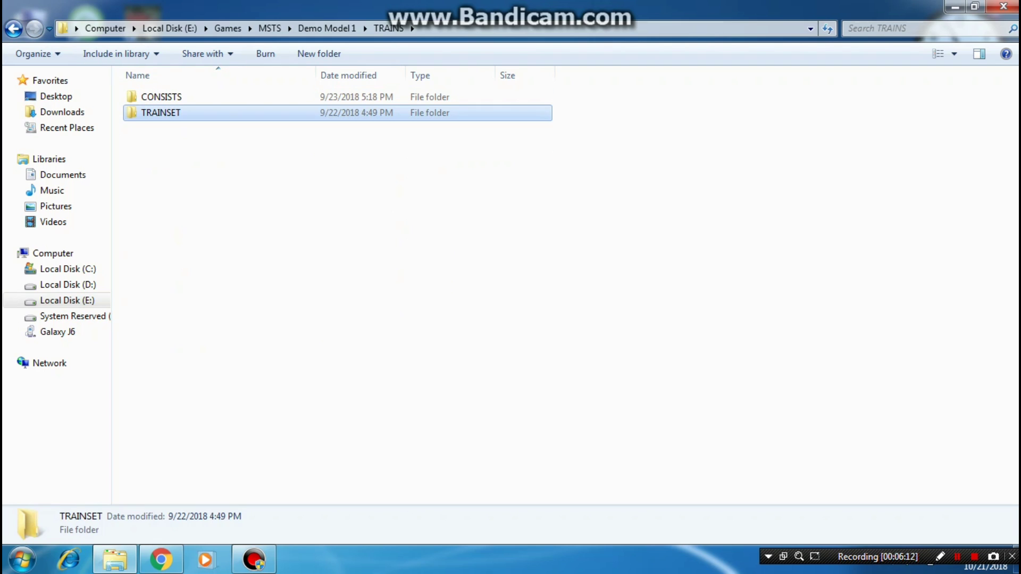
key(Return)
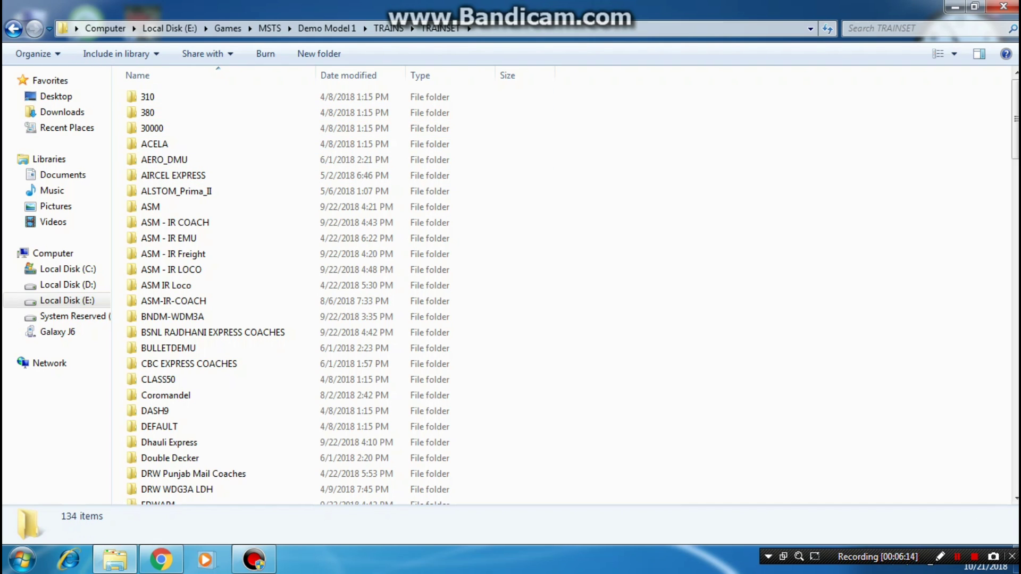
key(ctrl+v)
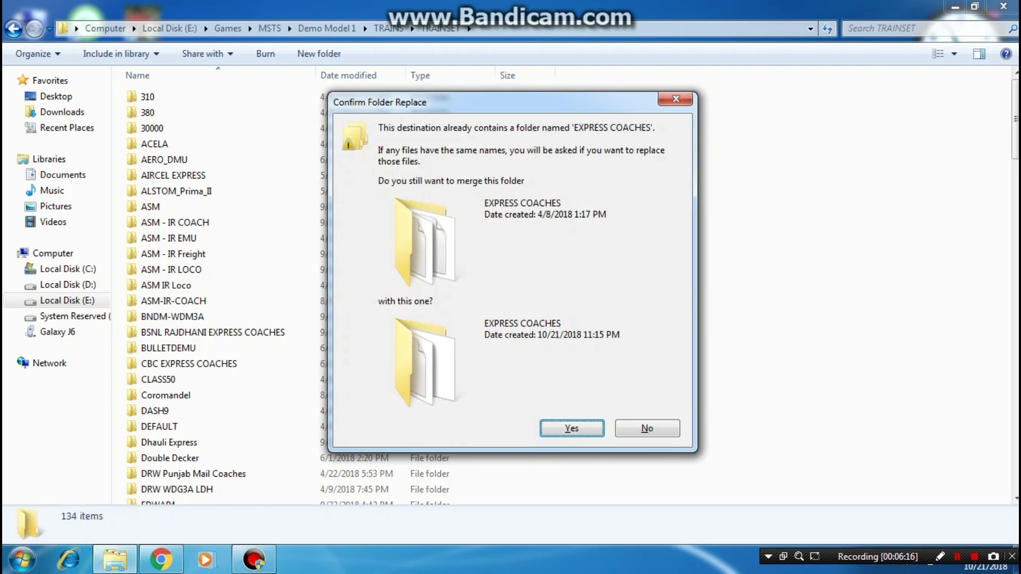
key(Return)
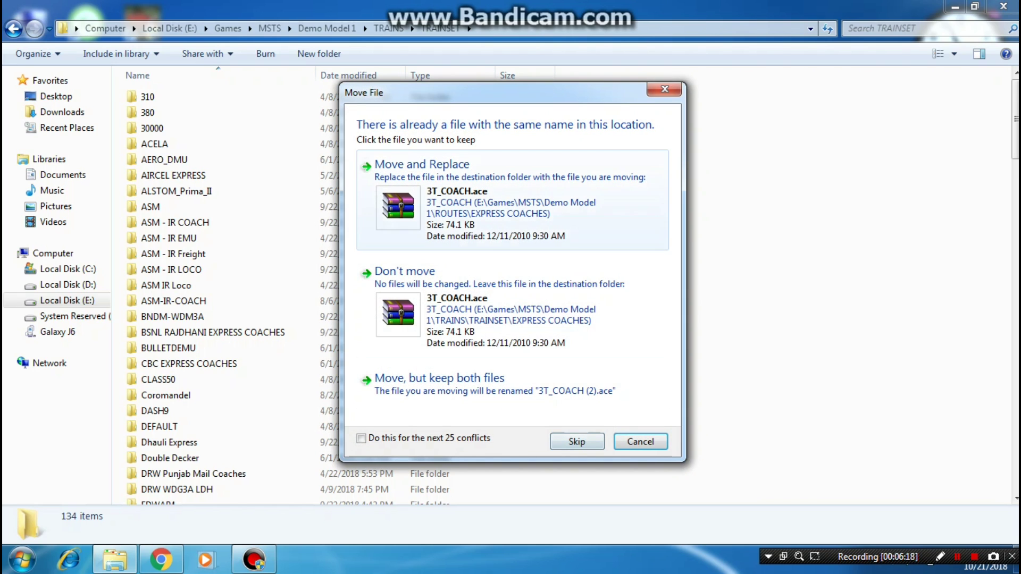
- Move and replace the same-named files for all remaining conflicts, and merge the SOUND folder with the existing one
click(361, 438)
click(421, 164)
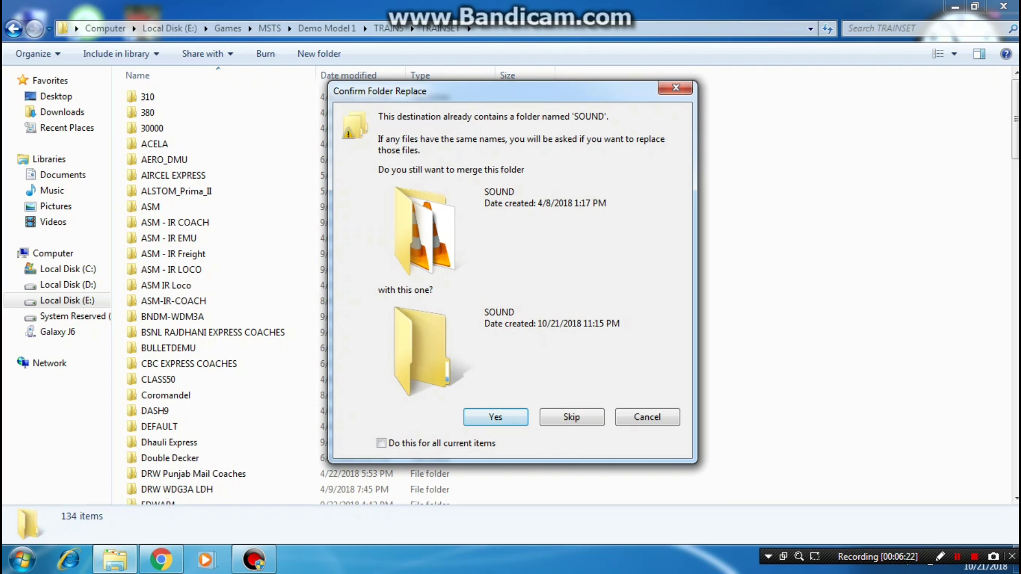
key(Return)
- Look over the EXPRESS COACHES folder's place in the TRAINSET listing and refresh the folder
scroll(601, 266, down, 2)
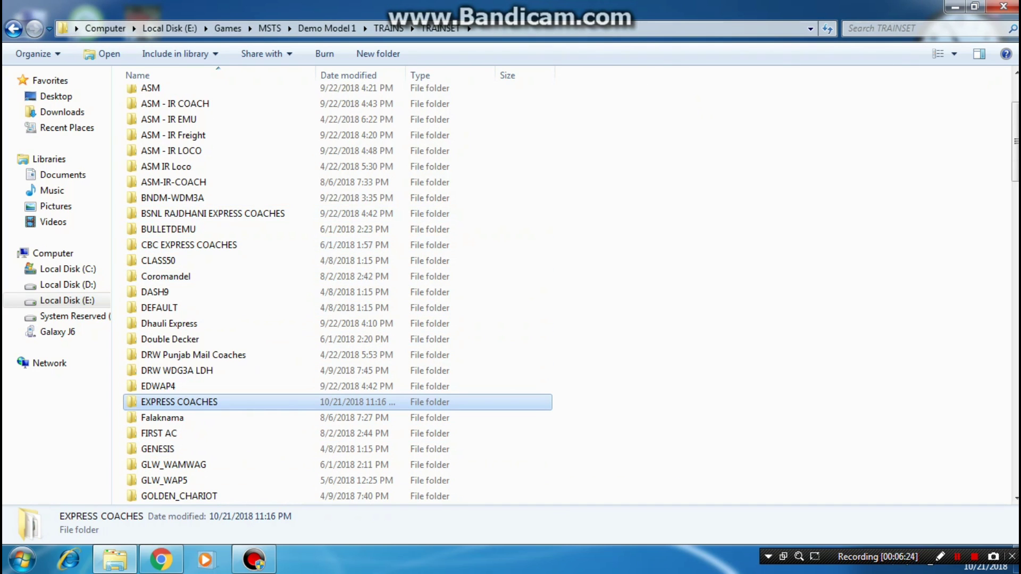
right_click(601, 167)
click(633, 225)
right_click(631, 205)
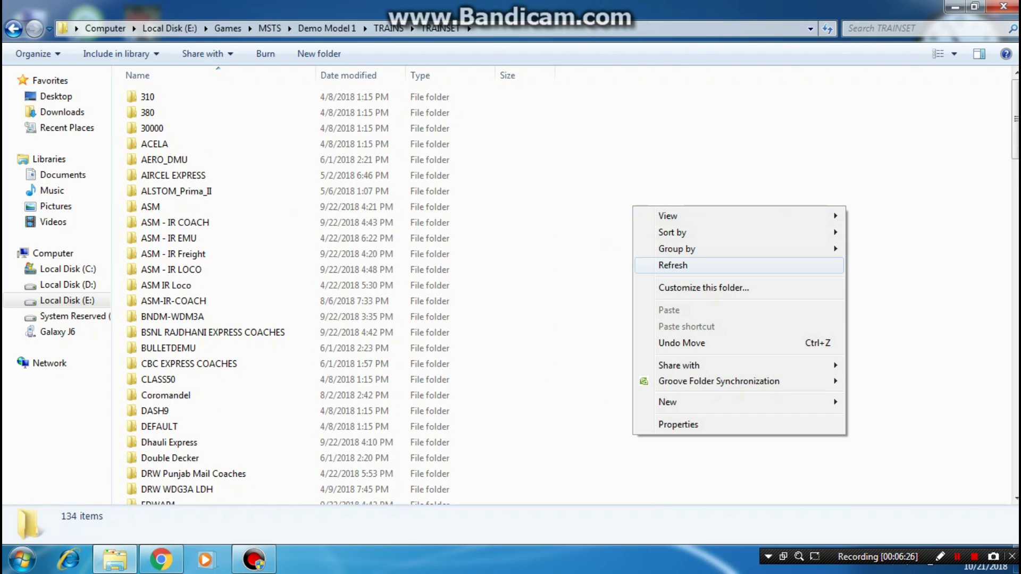
click(664, 264)
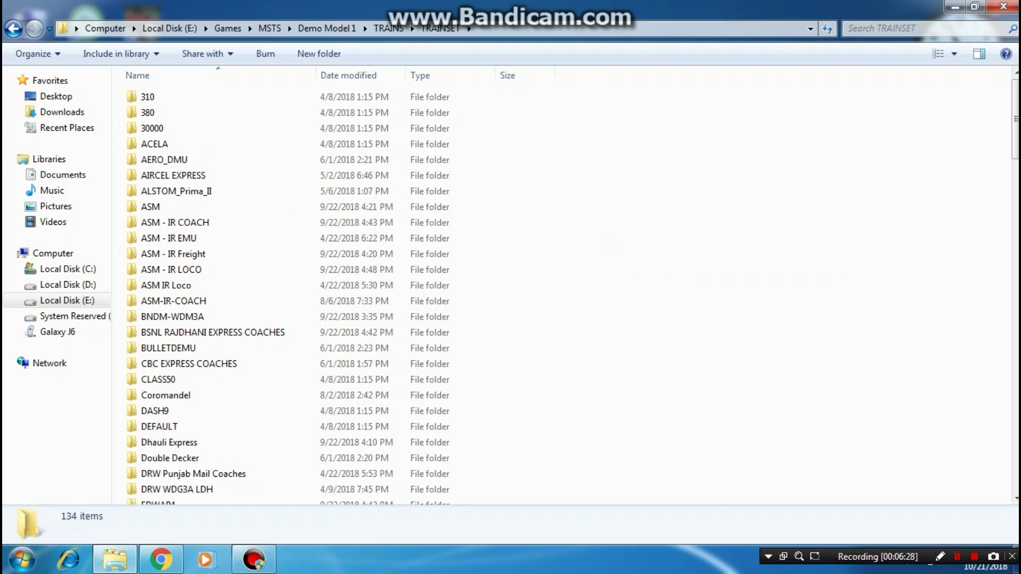